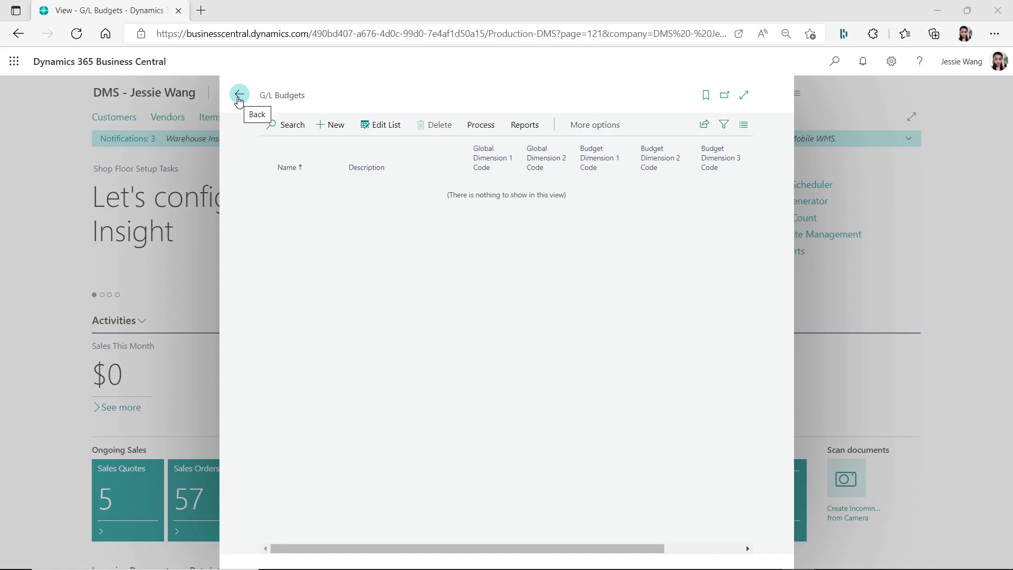
Leave the G/L Budgets page and switch to the Jet Budgets Technical FAQ, minimizing the Business Central and Videos folder windows
left_click(239, 94)
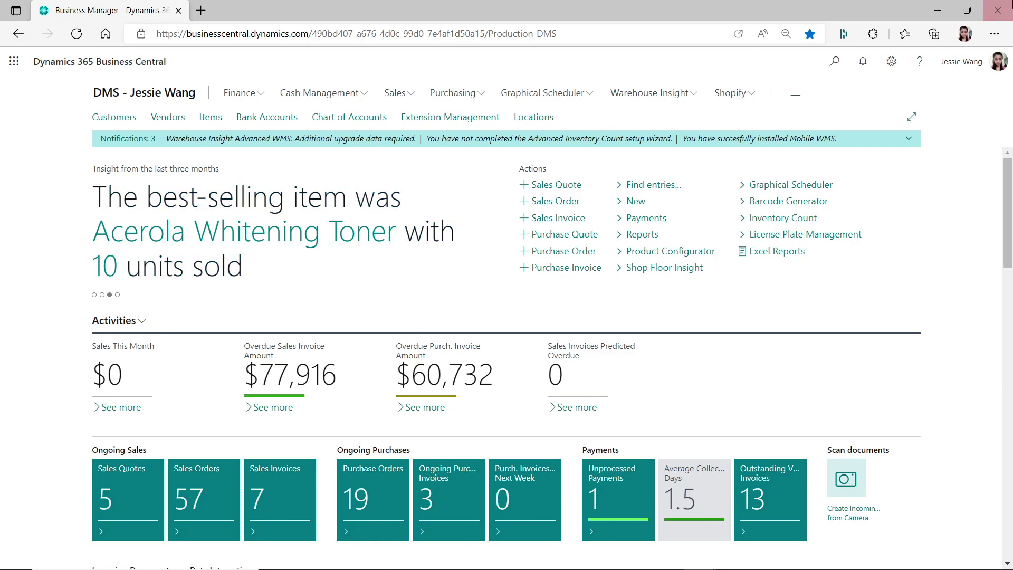
left_click(940, 15)
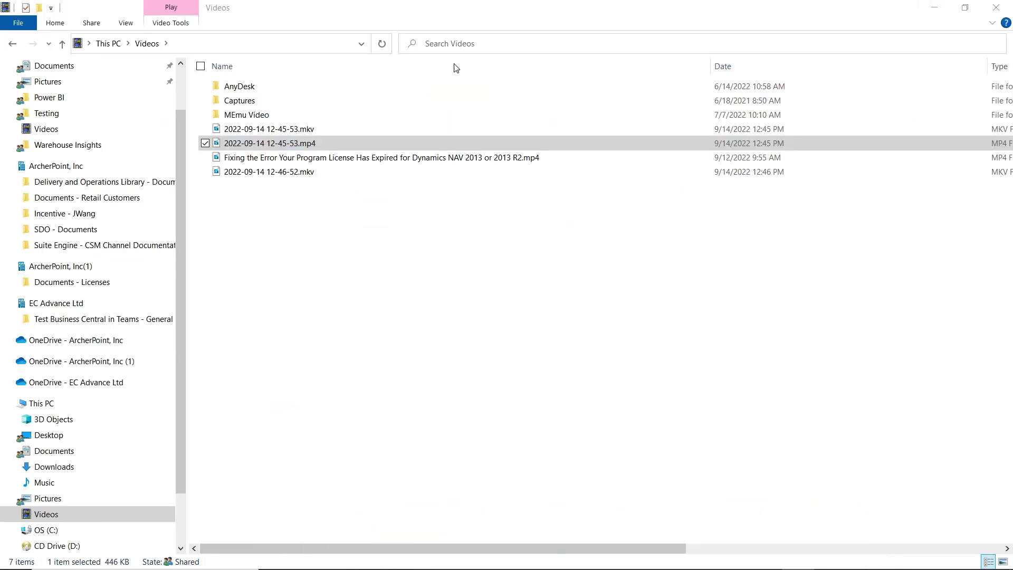
left_click(932, 9)
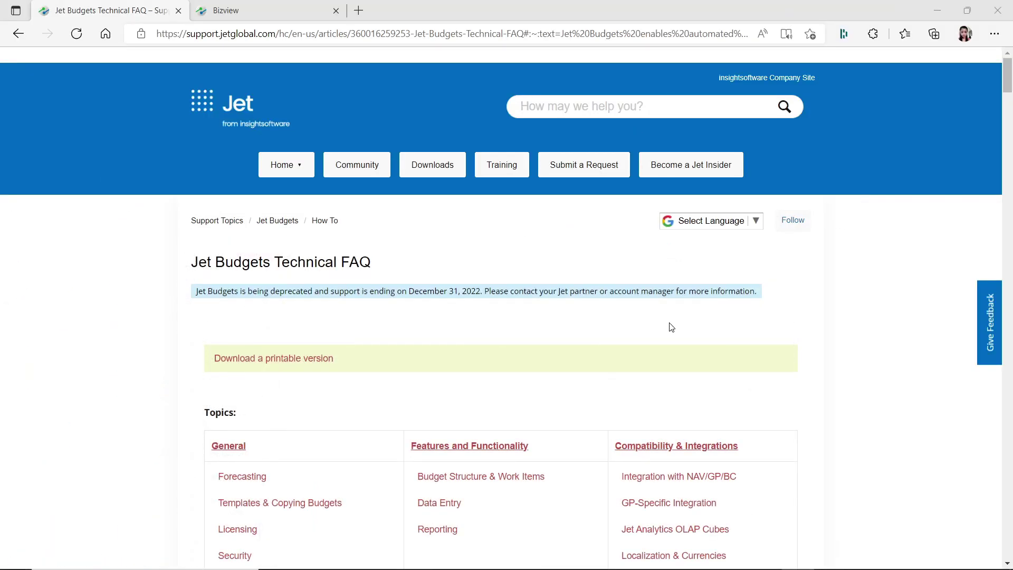
Review the Jet Budgets Technical FAQ, including the deprecation notice and the General Questions on its purpose and intended audience
scroll(669, 325, "down", 6)
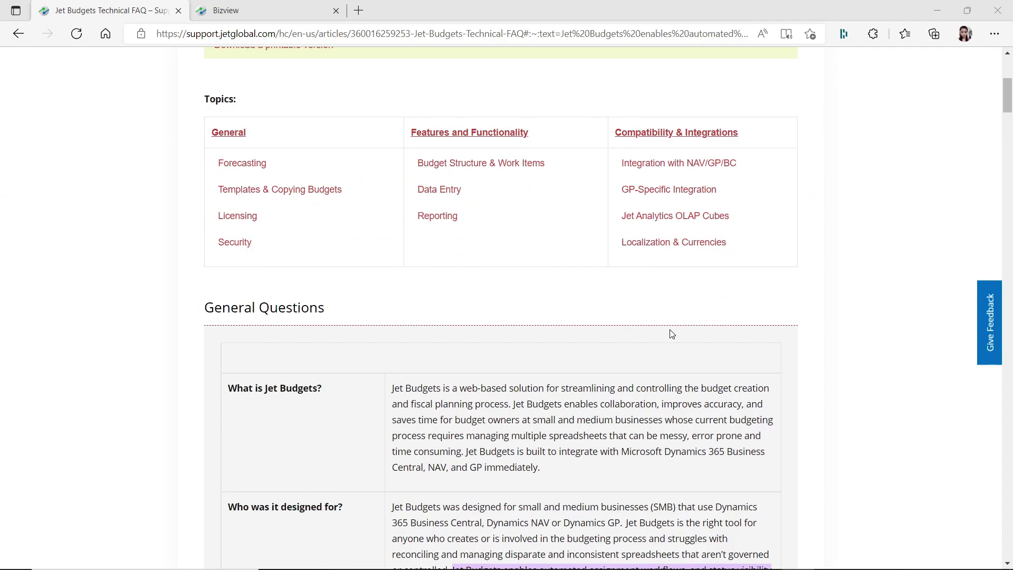
scroll(671, 334, "up", 6)
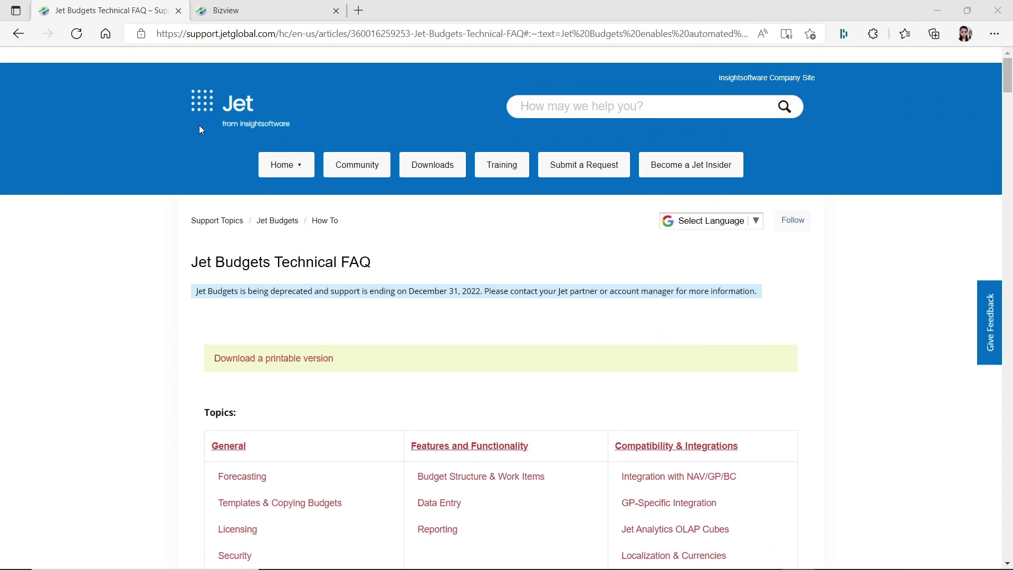
scroll(836, 372, "down", 6)
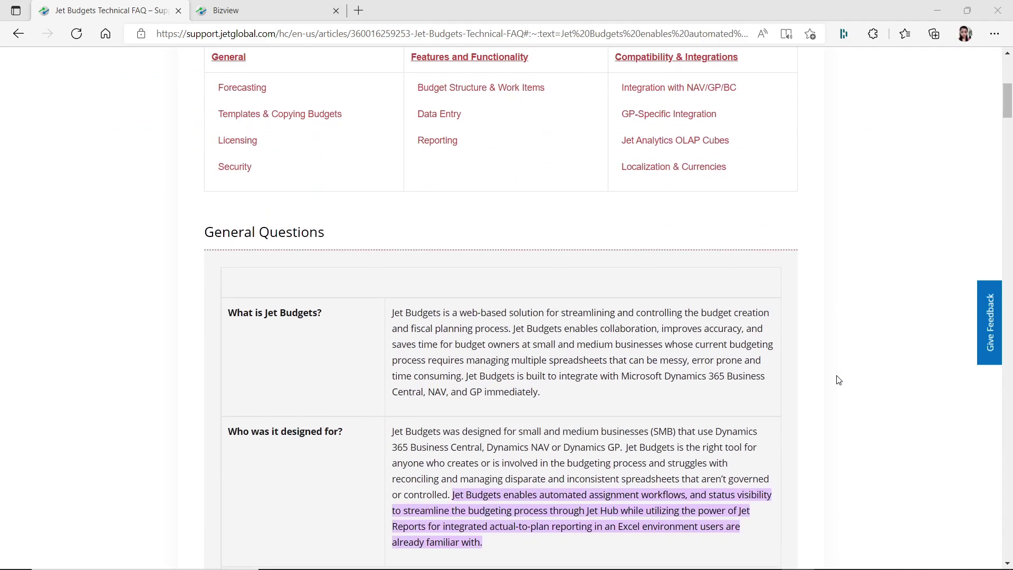
scroll(838, 380, "down", 3)
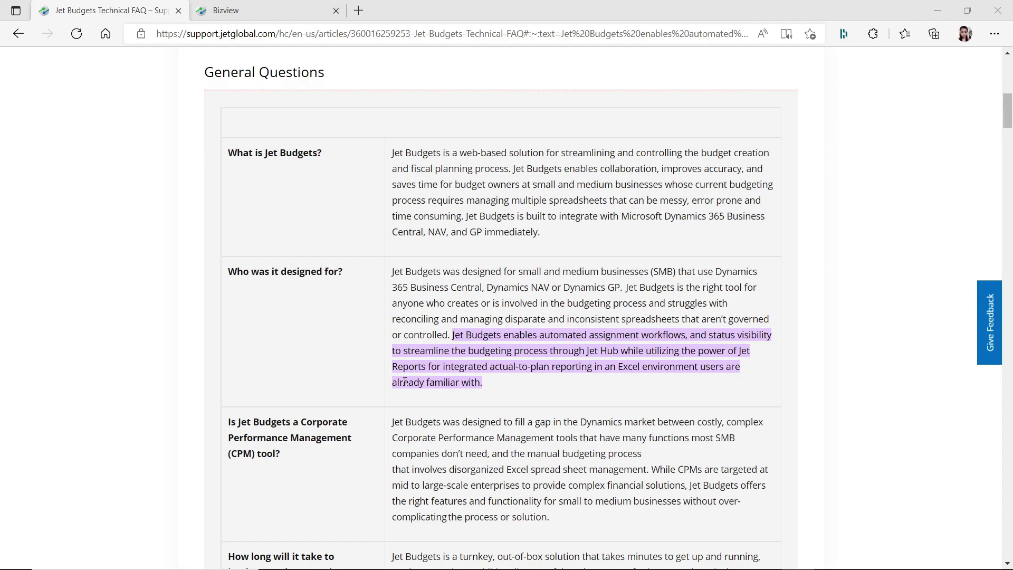
scroll(480, 262, "up", 10)
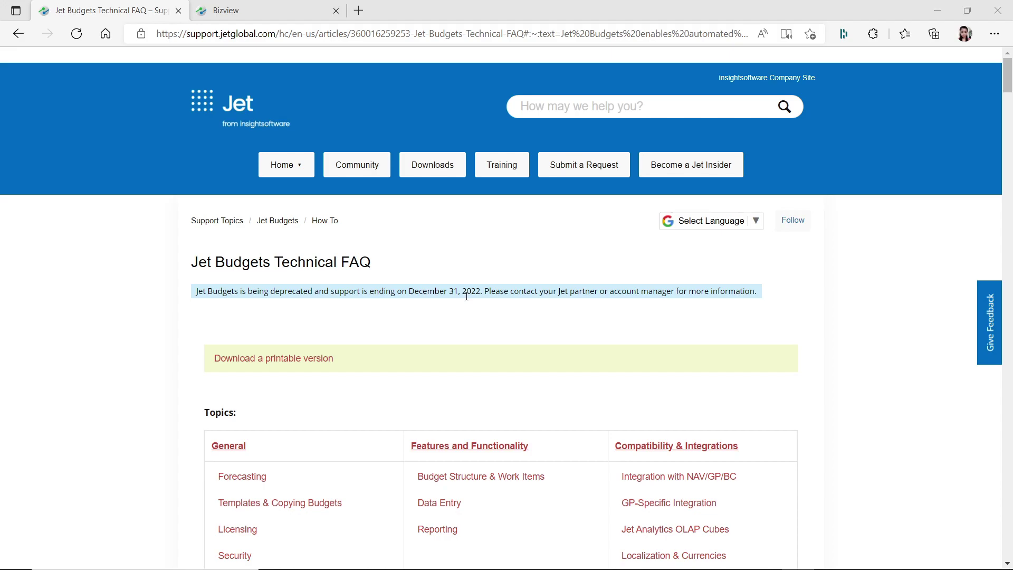
scroll(466, 296, "down", 7)
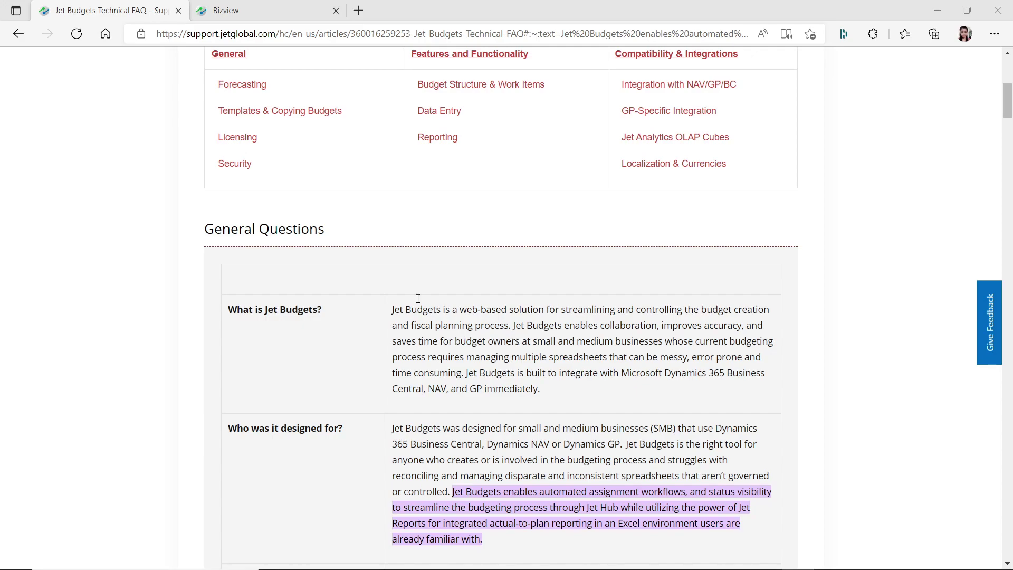
Switch to Bizview and show its list of available reports, collapsing the Sales group
left_click(284, 15)
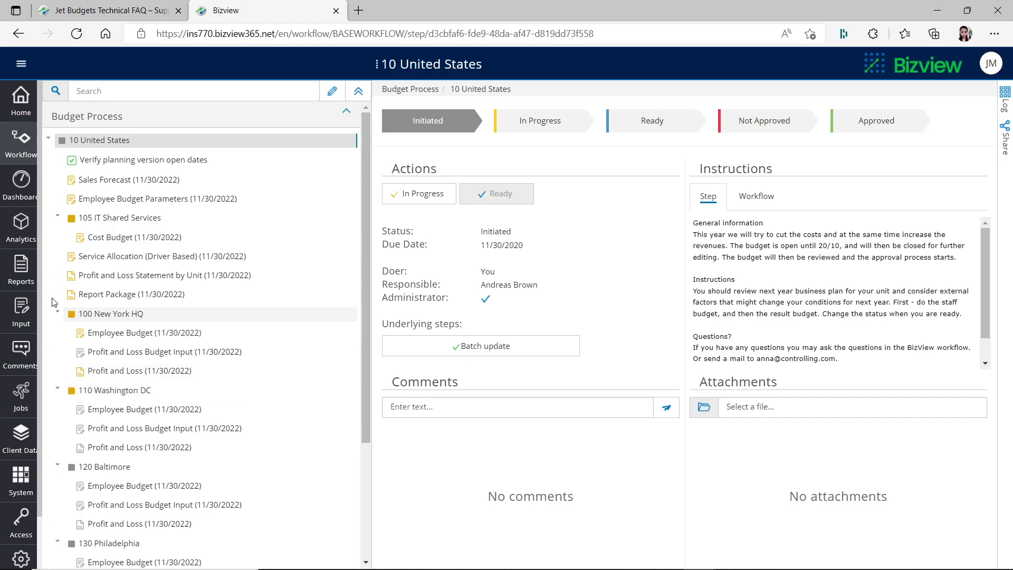
left_click(15, 270)
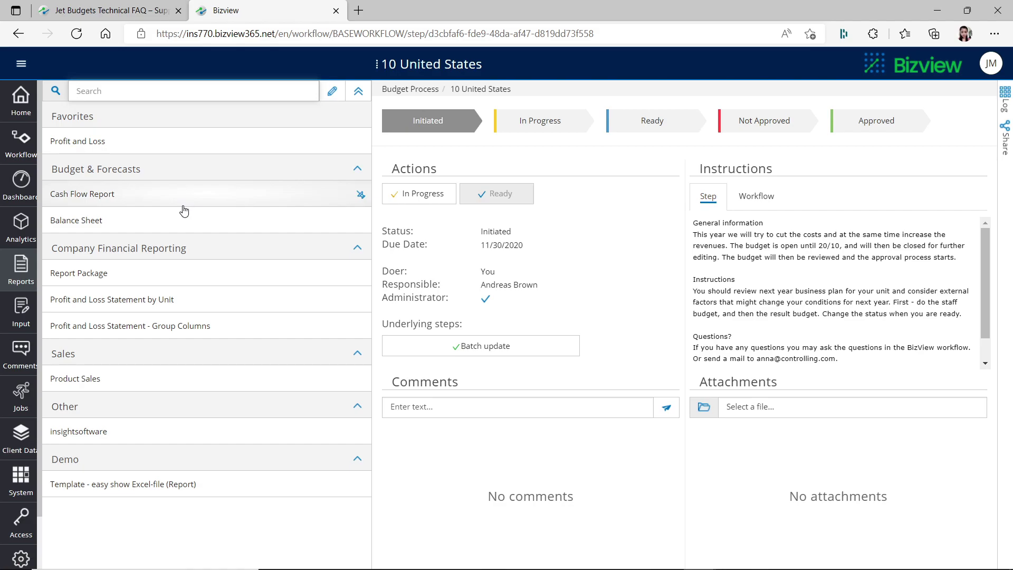
left_click(179, 369)
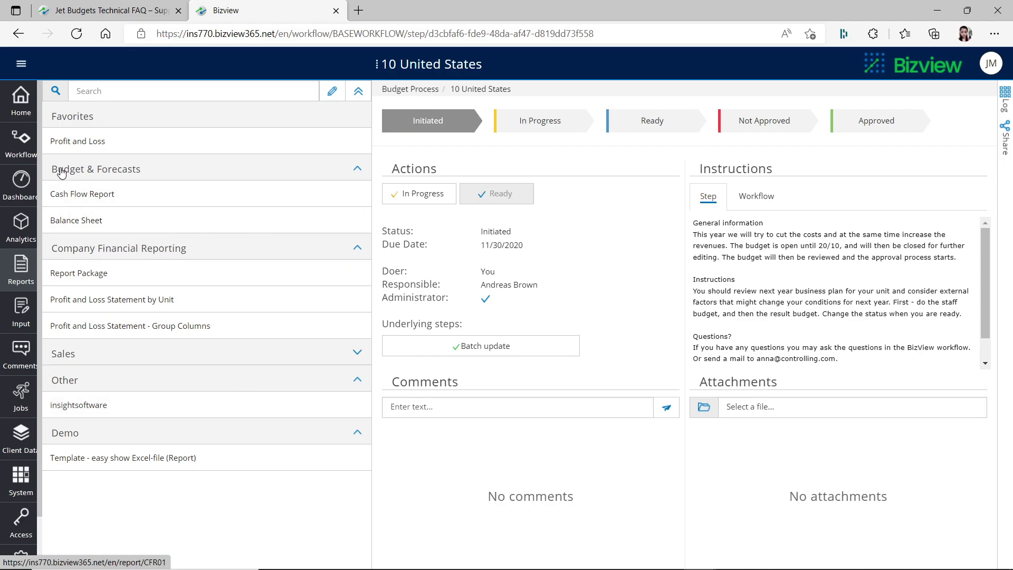
Return to the Budget Process workflow and look through its steps for each United States cost center
left_click(28, 143)
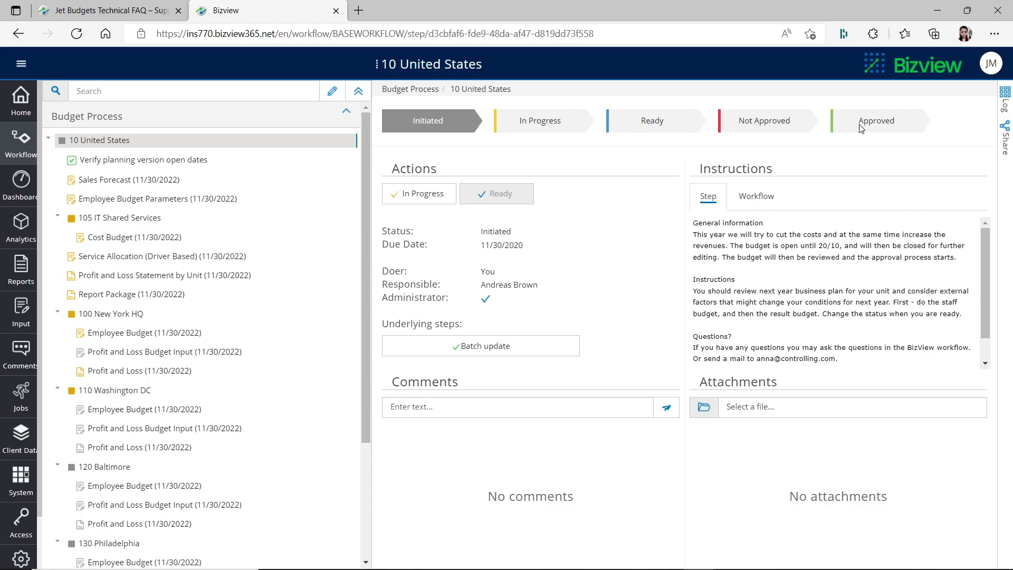
scroll(279, 365, "down", 3)
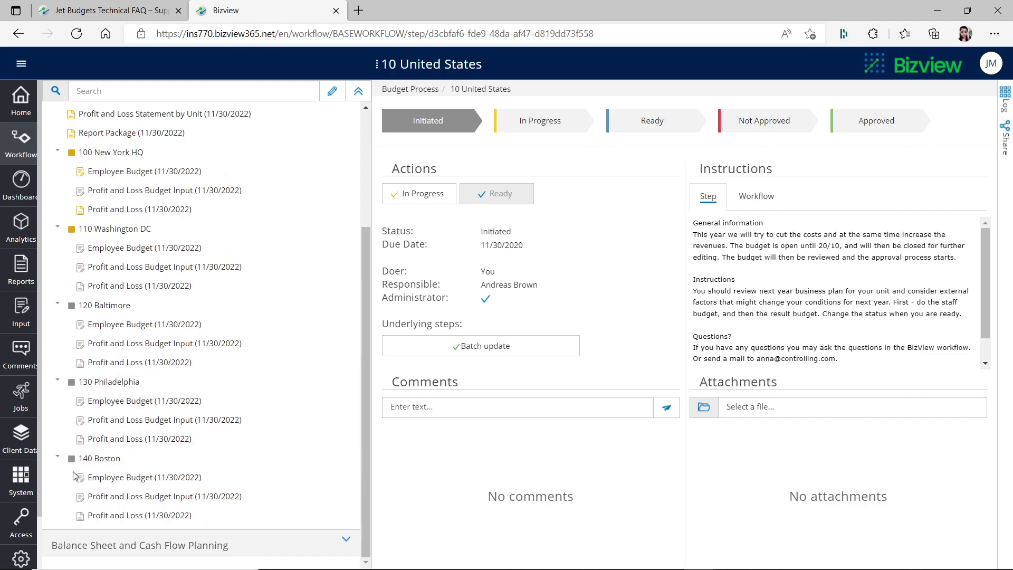
Open the Bizview jobs and examine the cloud ERP, other API and on-prem integration connectors on offer
left_click(20, 395)
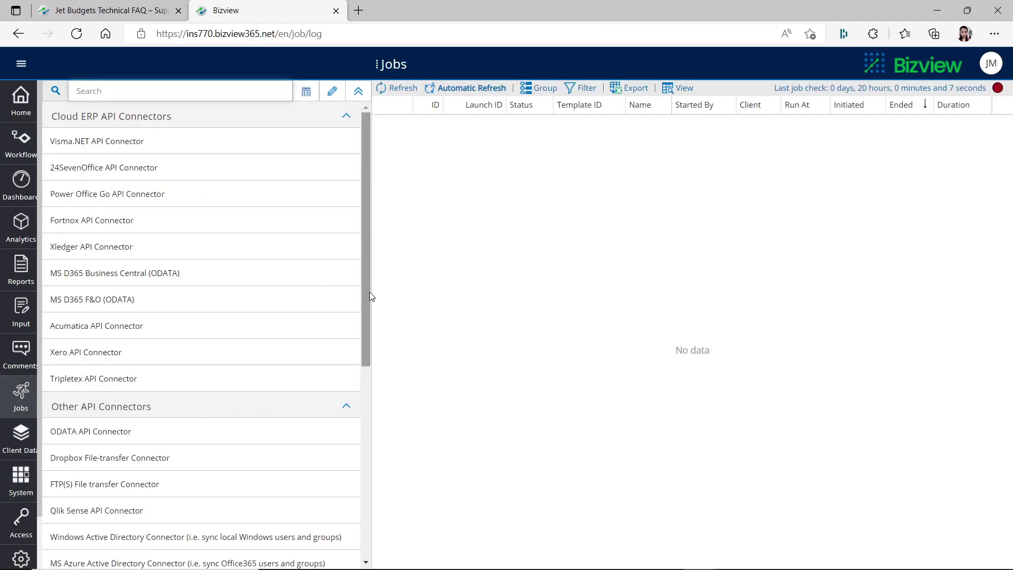
left_click_drag(369, 292, 371, 477)
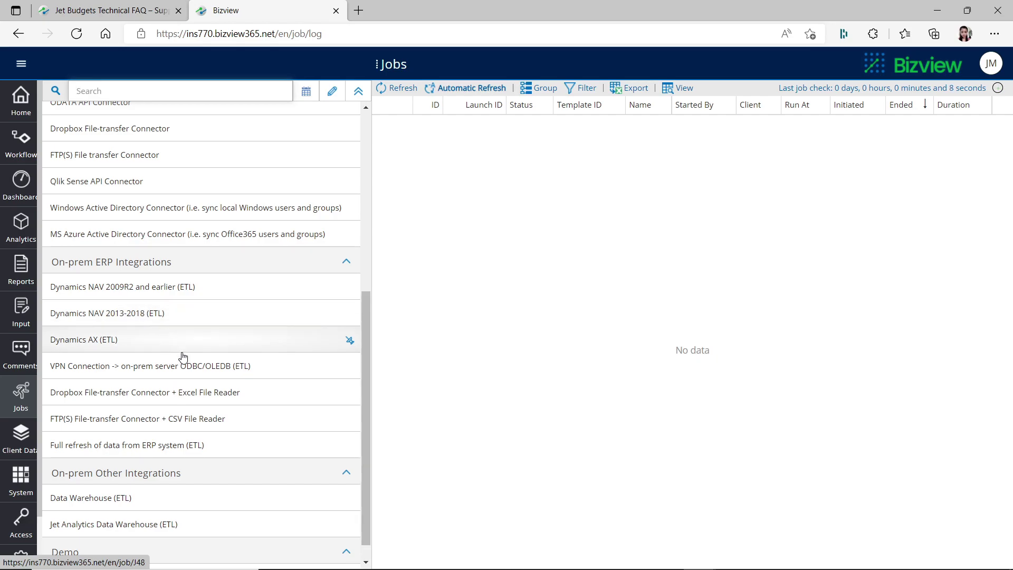
scroll(245, 449, "down", 1)
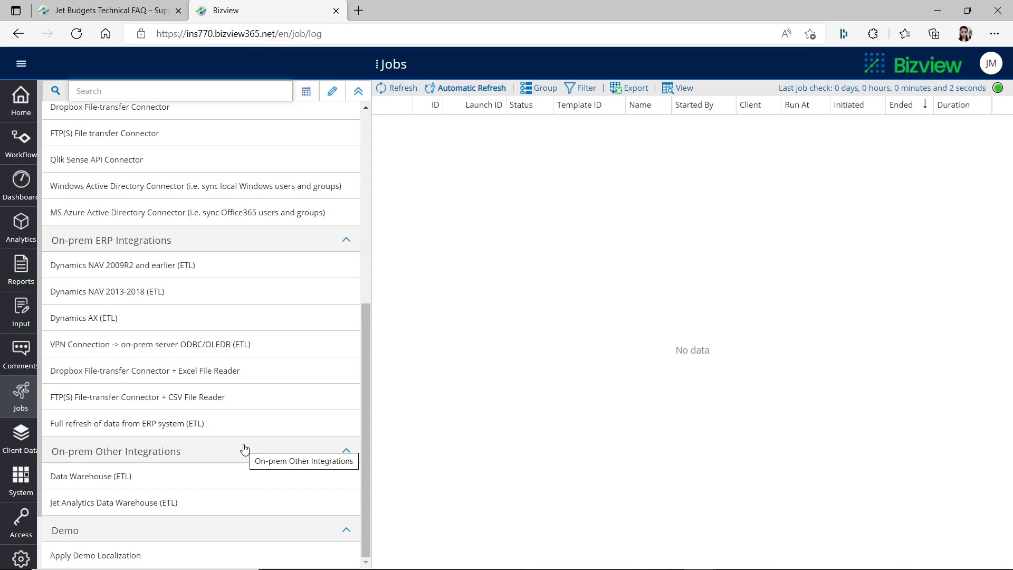
scroll(244, 449, "up", 7)
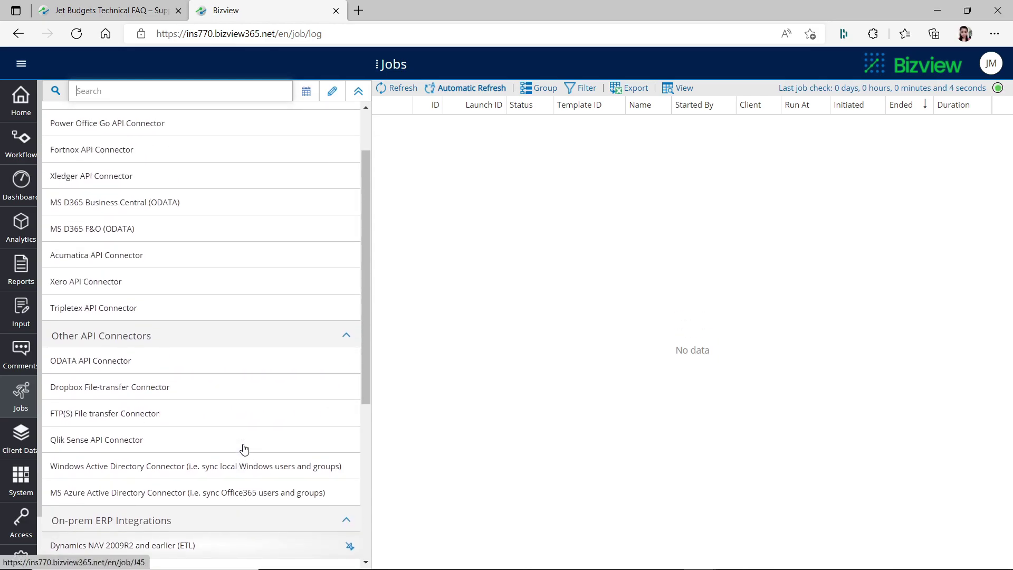
scroll(245, 401, "down", 5)
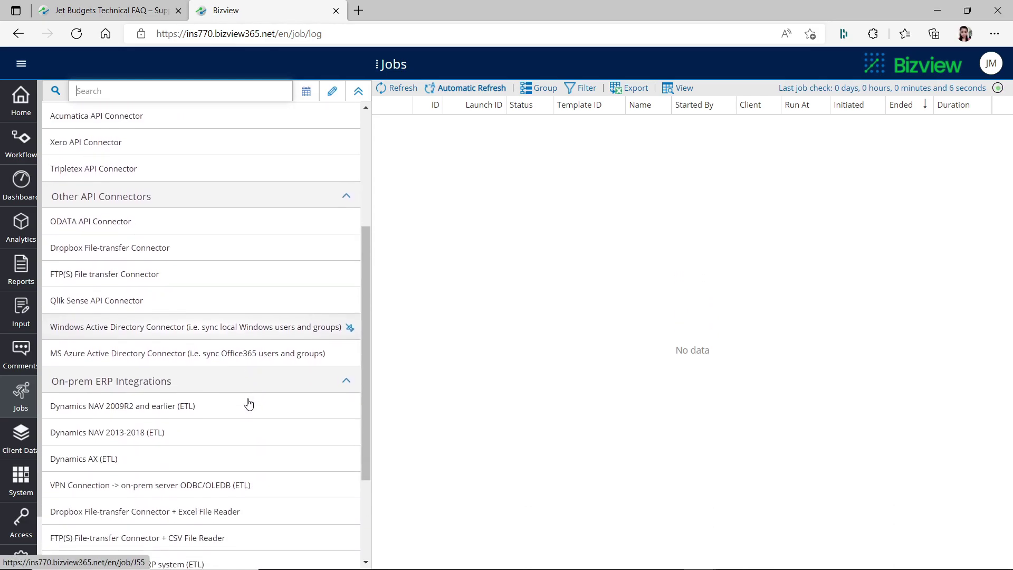
scroll(248, 409, "down", 2)
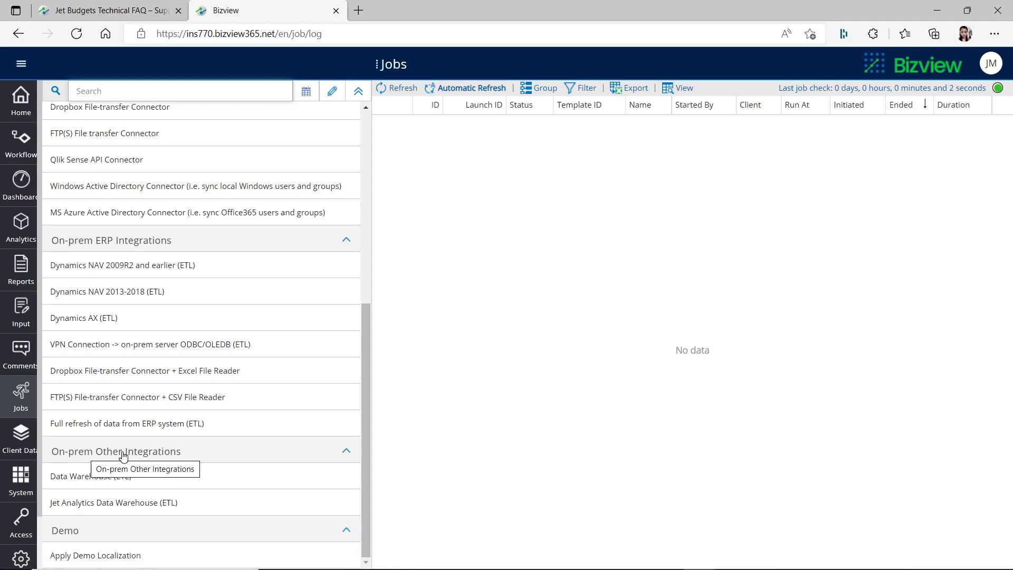
scroll(224, 393, "up", 3)
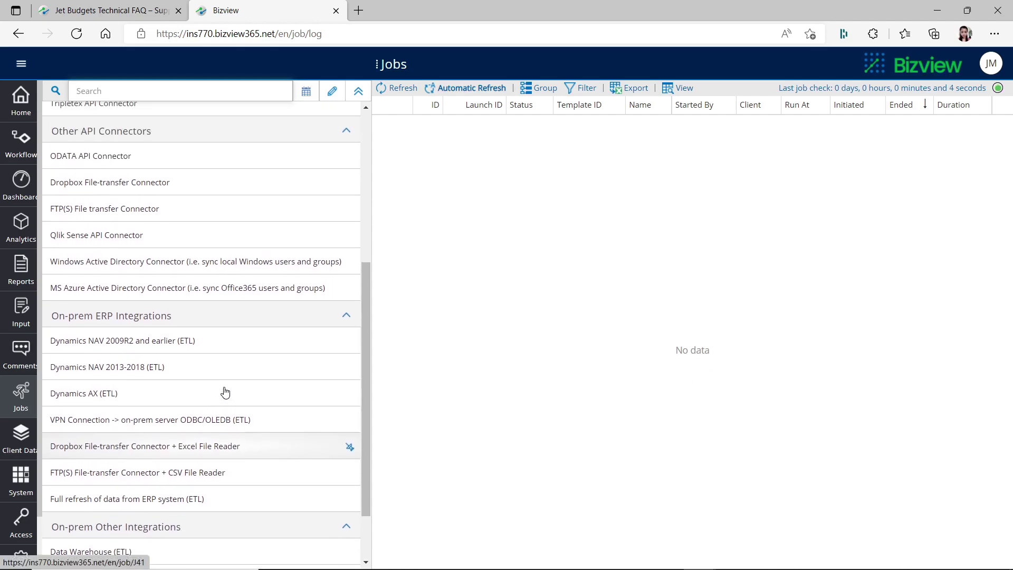
scroll(225, 391, "up", 3)
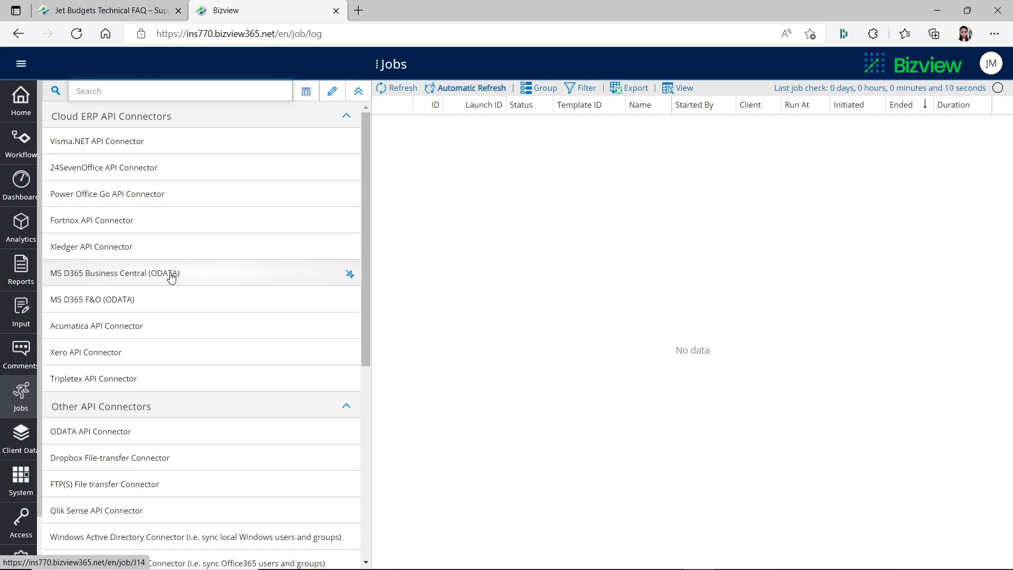
scroll(249, 401, "down", 7)
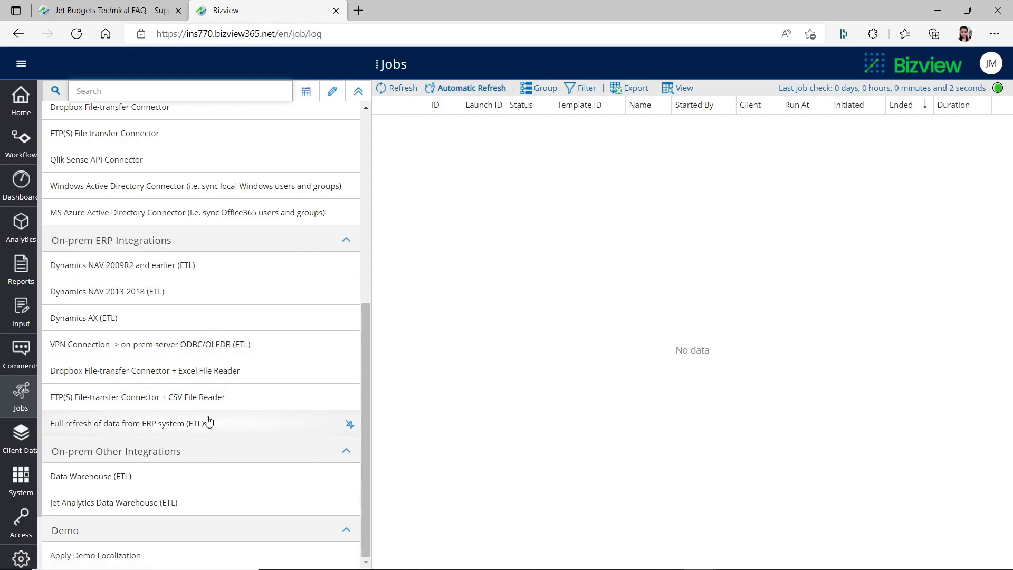
scroll(206, 420, "up", 5)
scroll(207, 420, "up", 2)
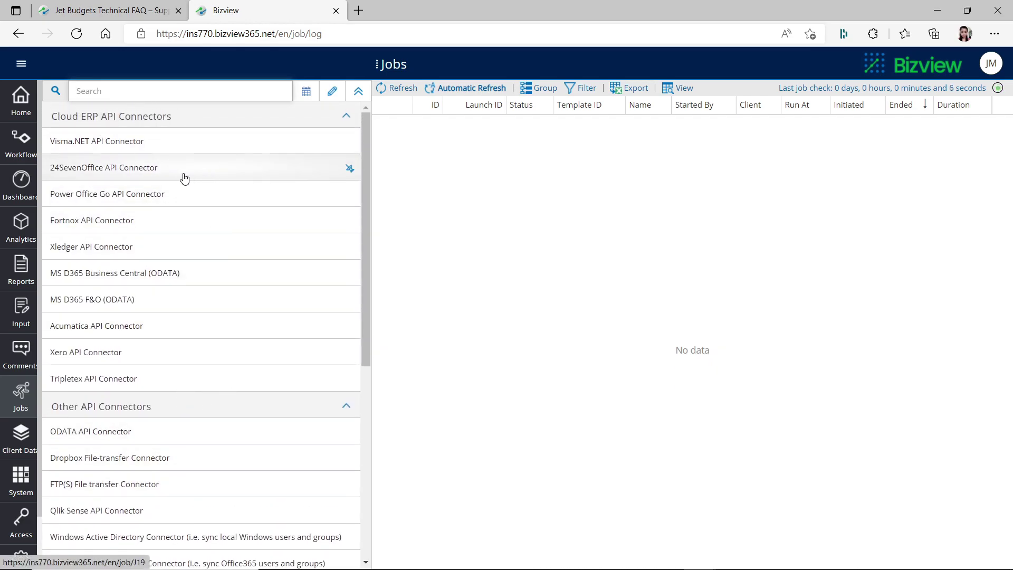
scroll(270, 487, "down", 7)
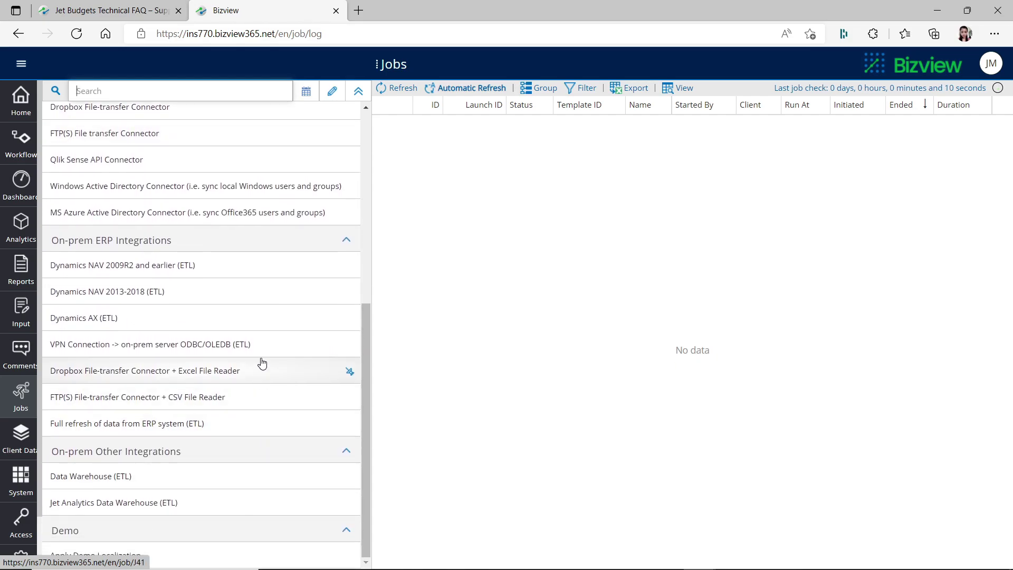
scroll(262, 363, "up", 1)
scroll(262, 364, "up", 6)
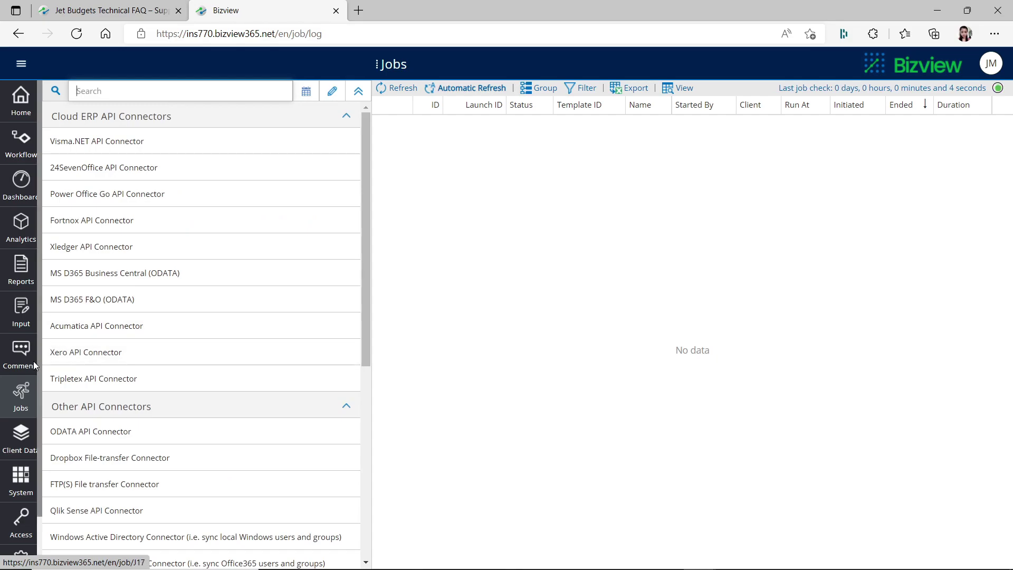
Look over the ad-hoc analytical reports and open the Financial Planning Dashboard
left_click(7, 242)
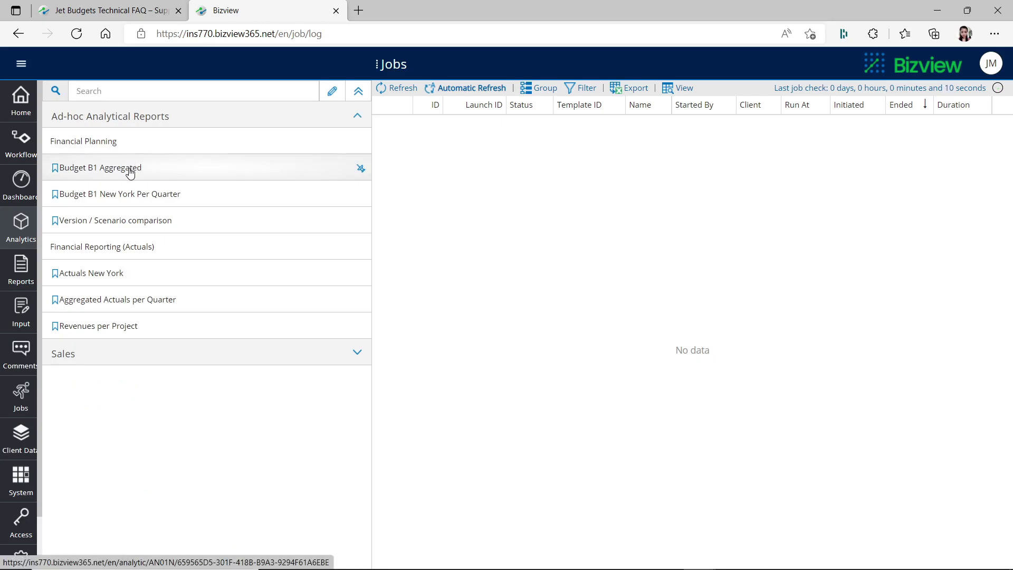
left_click(21, 184)
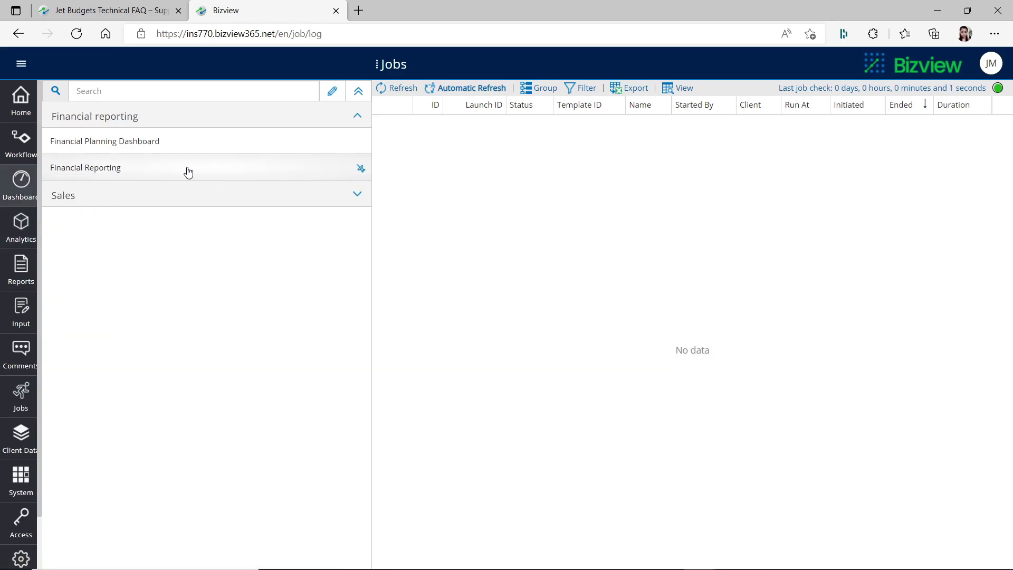
left_click(132, 140)
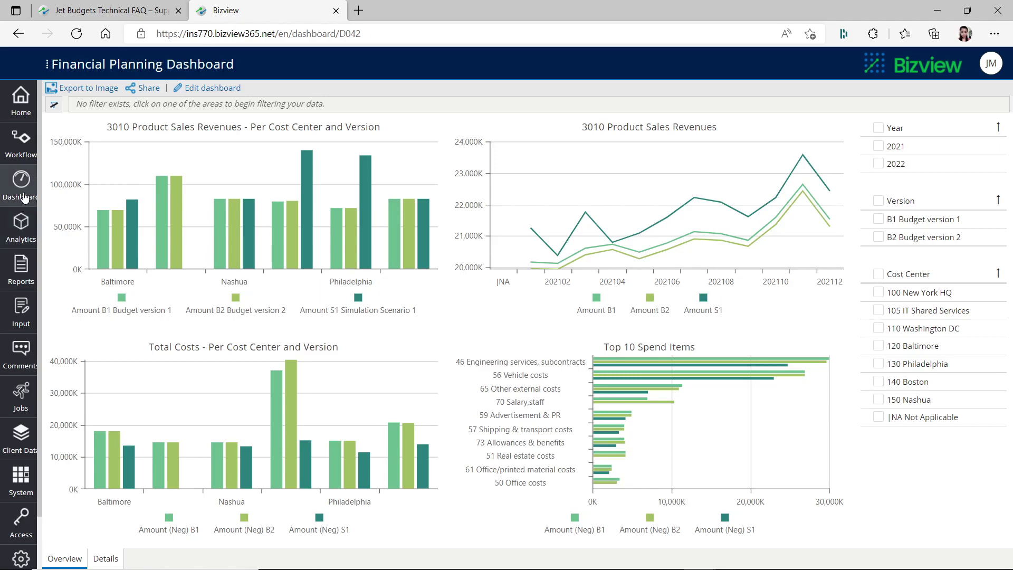
Open the Budget B1 Aggregated analytical report, accepting the offer to use its already opened instance
left_click(20, 228)
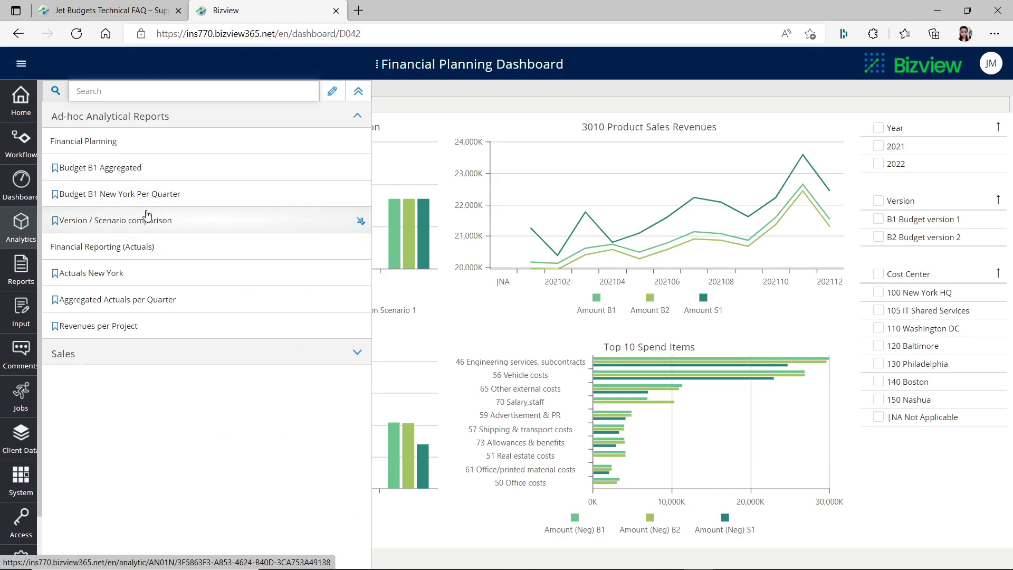
left_click(123, 171)
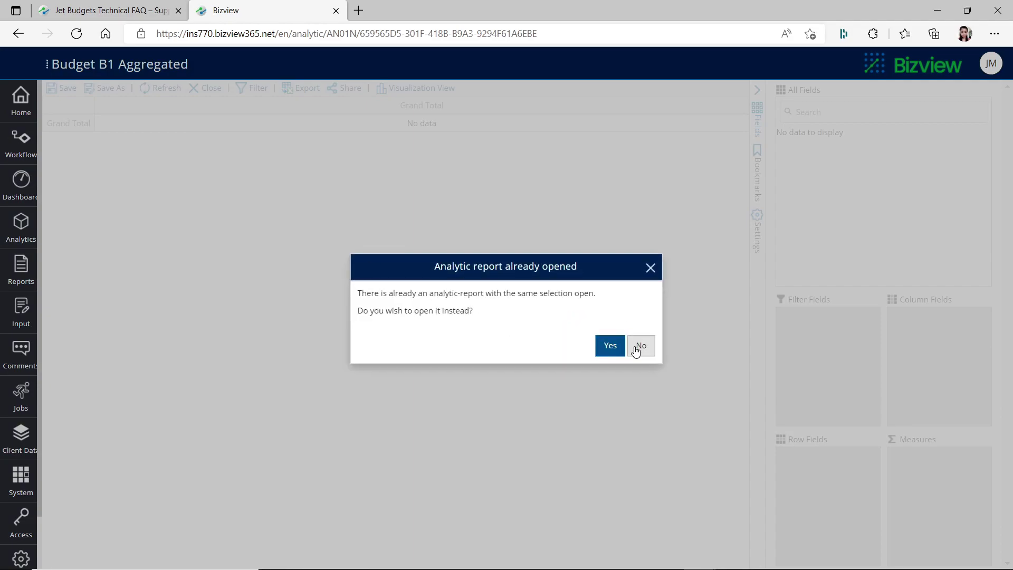
left_click(611, 346)
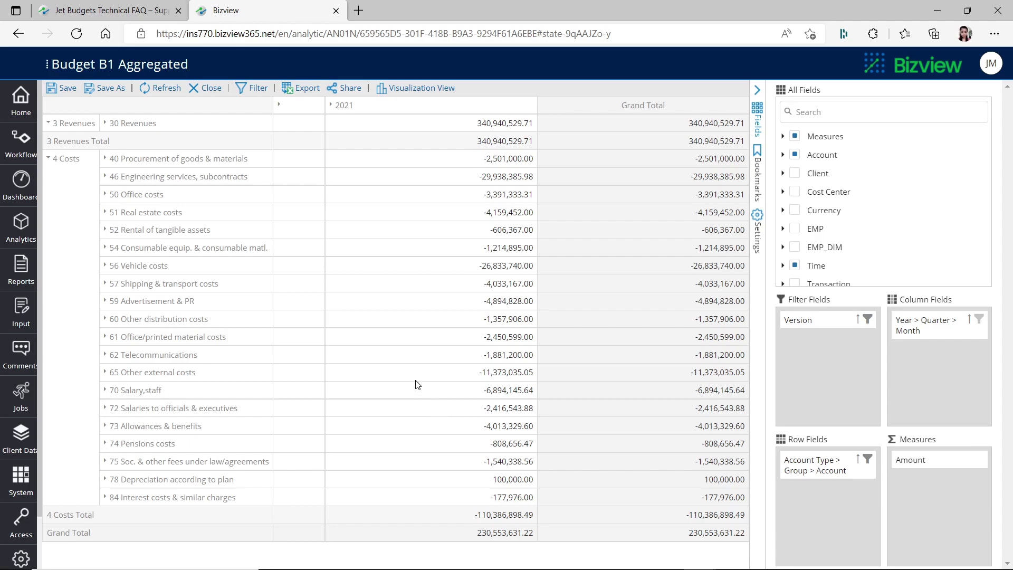
Show the list of available reports again, collapsing and re-expanding the Other group
left_click(16, 275)
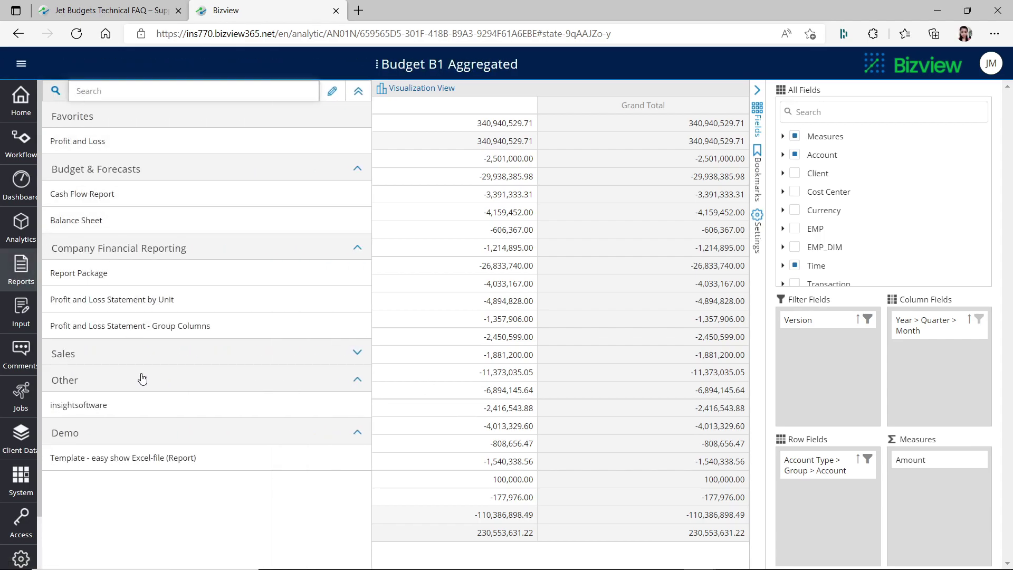
left_click(359, 381)
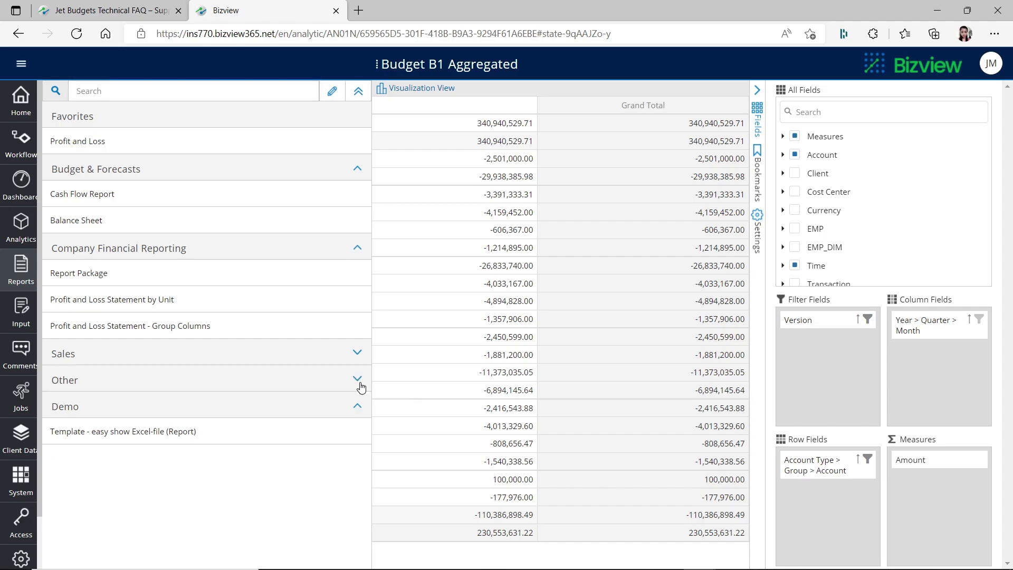
left_click(360, 385)
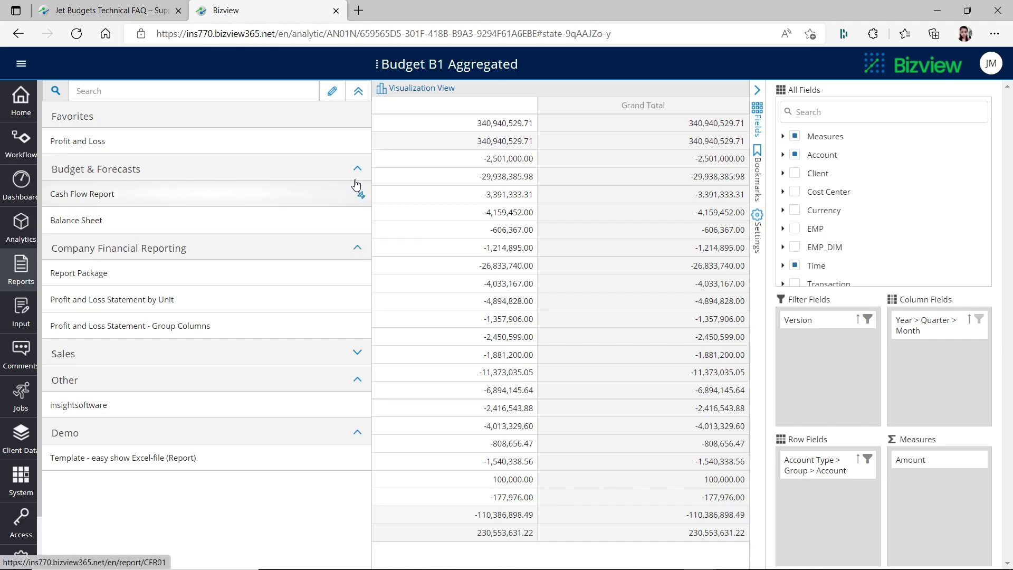
Open the selection for the Profit and Loss report and look over its available periods
left_click(357, 169)
left_click(357, 169)
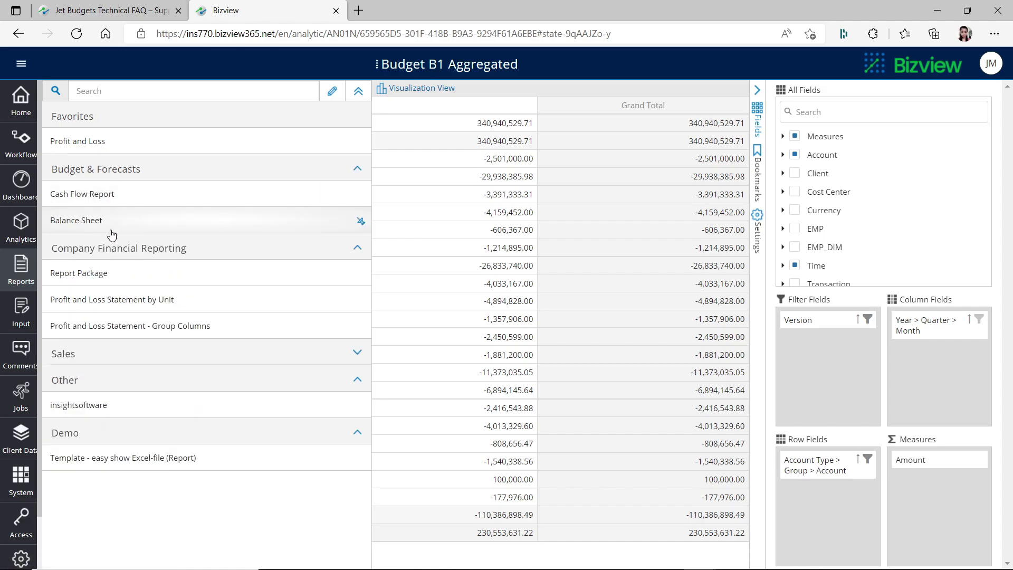
left_click(78, 141)
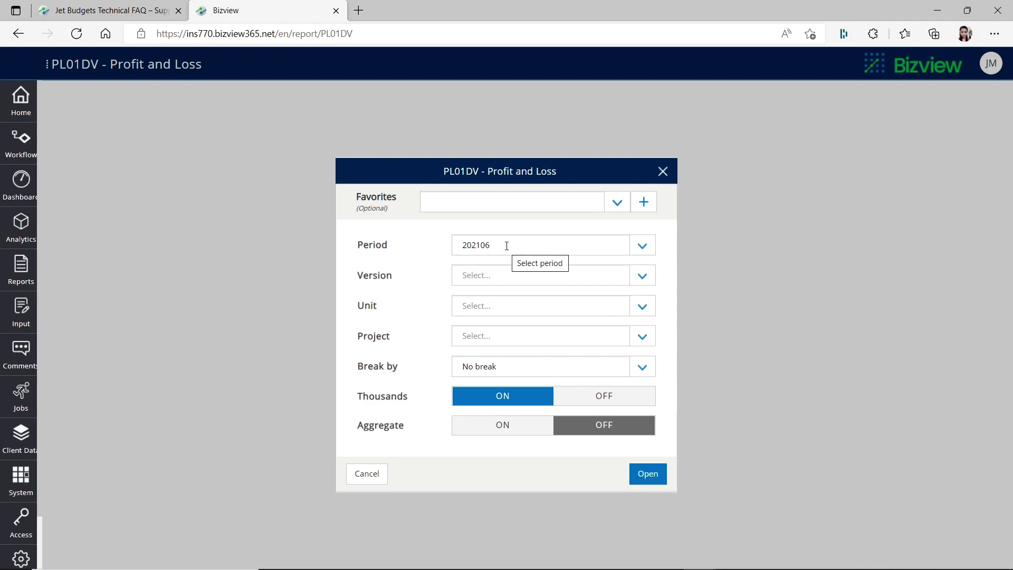
left_click(650, 248)
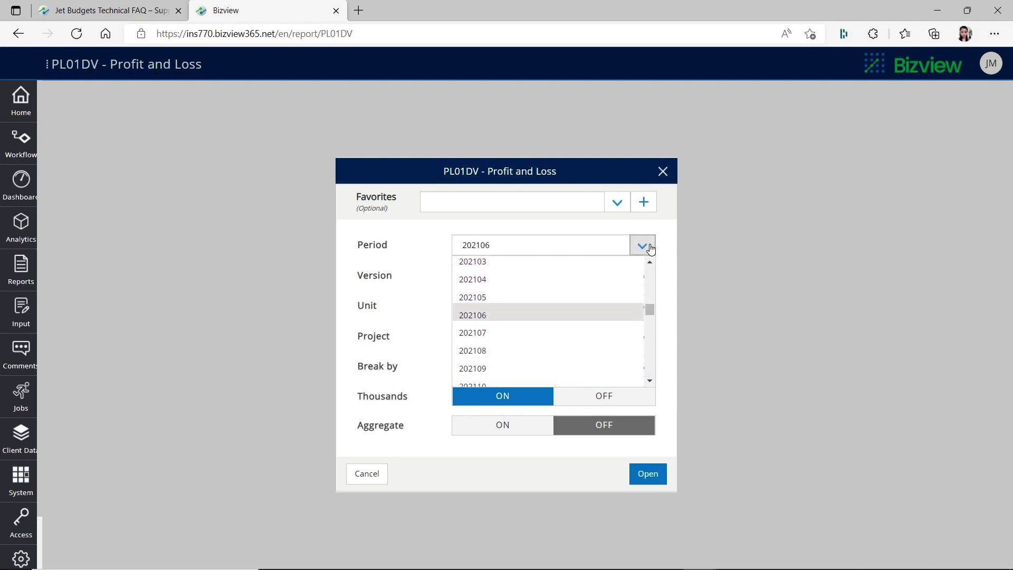
left_click(413, 241)
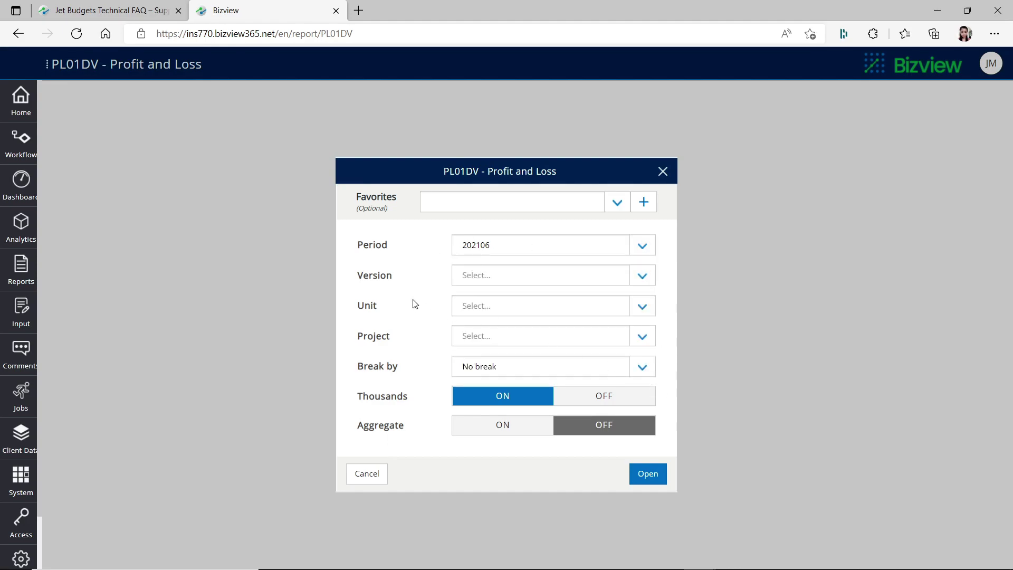
Set the Profit and Loss report's version to Budget version 1
left_click(643, 282)
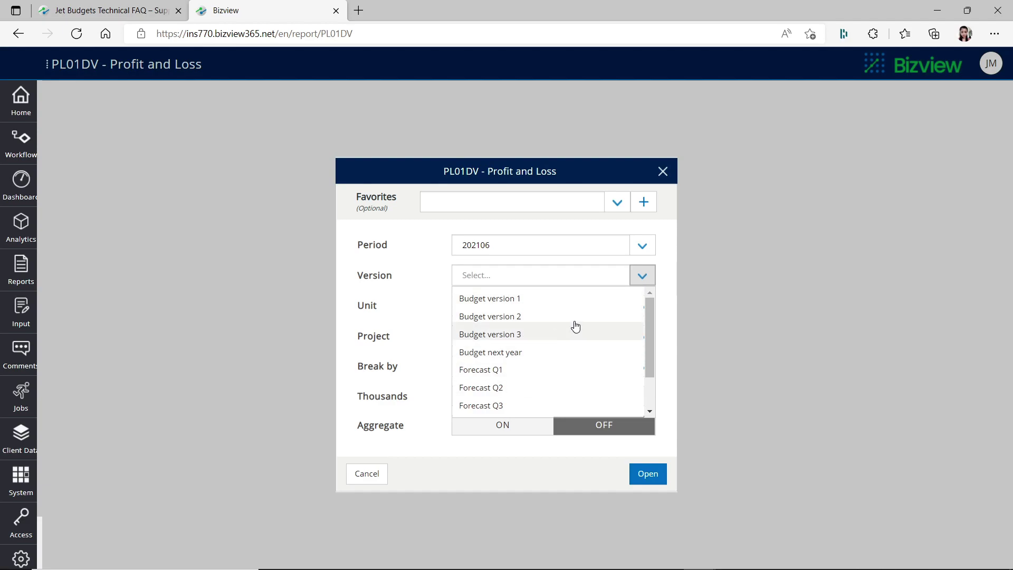
scroll(583, 343, "down", 1)
scroll(595, 368, "up", 1)
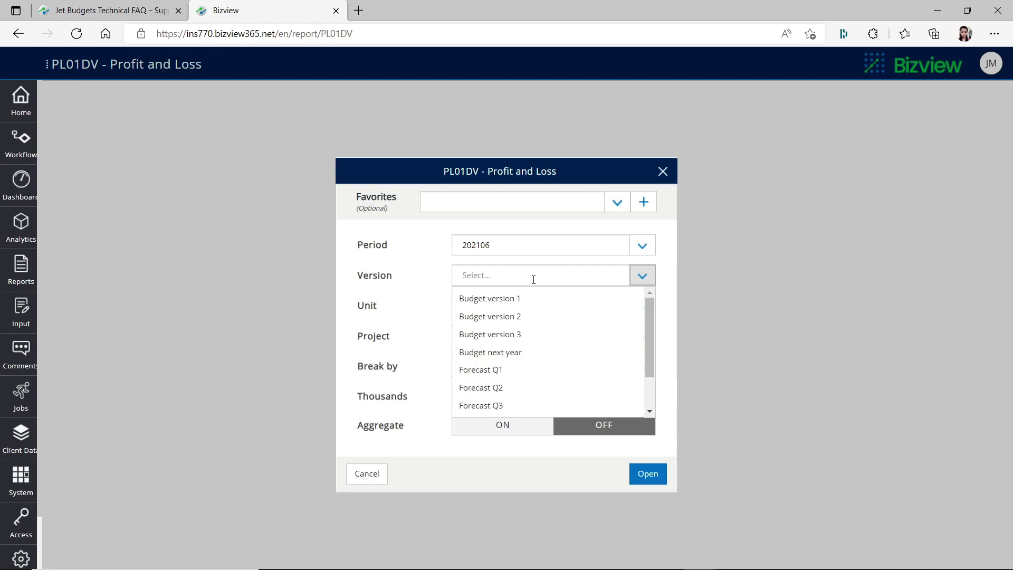
left_click(508, 299)
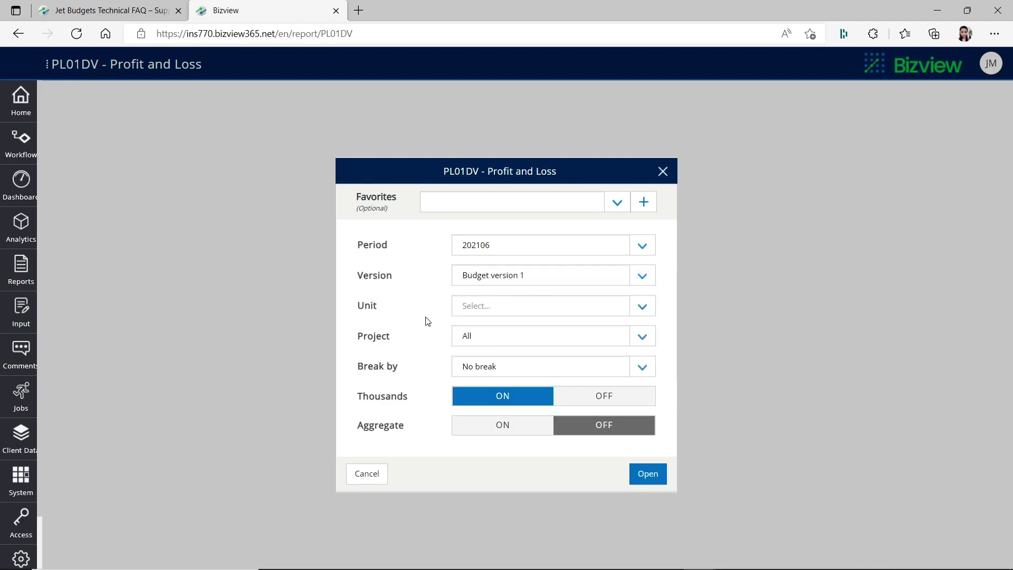
Set the report's unit to [105] IT Shared Services
left_click(634, 310)
mouse_move(651, 360)
left_mouse_down()
mouse_move(653, 415)
mouse_move(650, 359)
left_mouse_up()
left_click(542, 350)
left_click(478, 328)
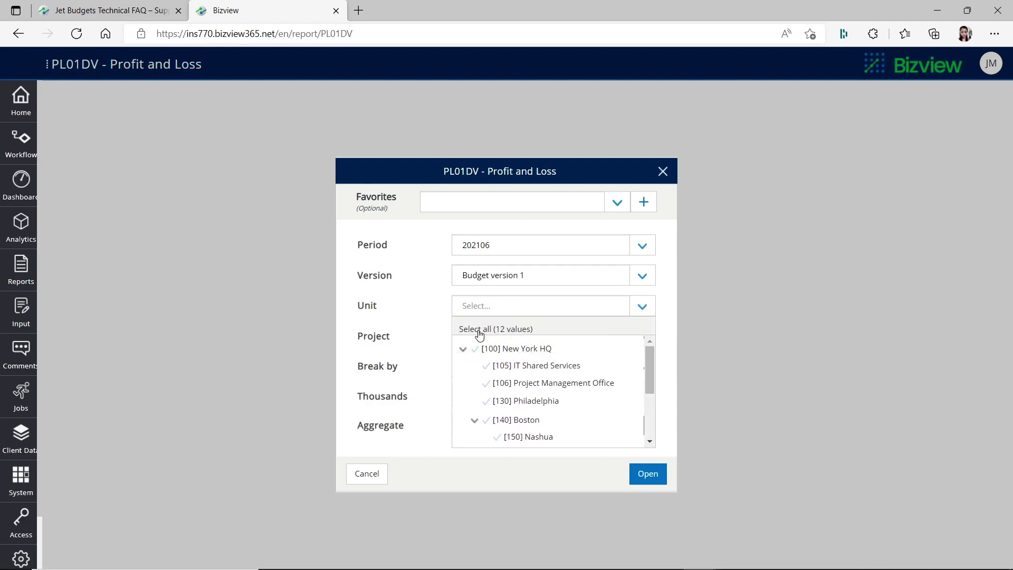
left_click(641, 307)
left_click(640, 307)
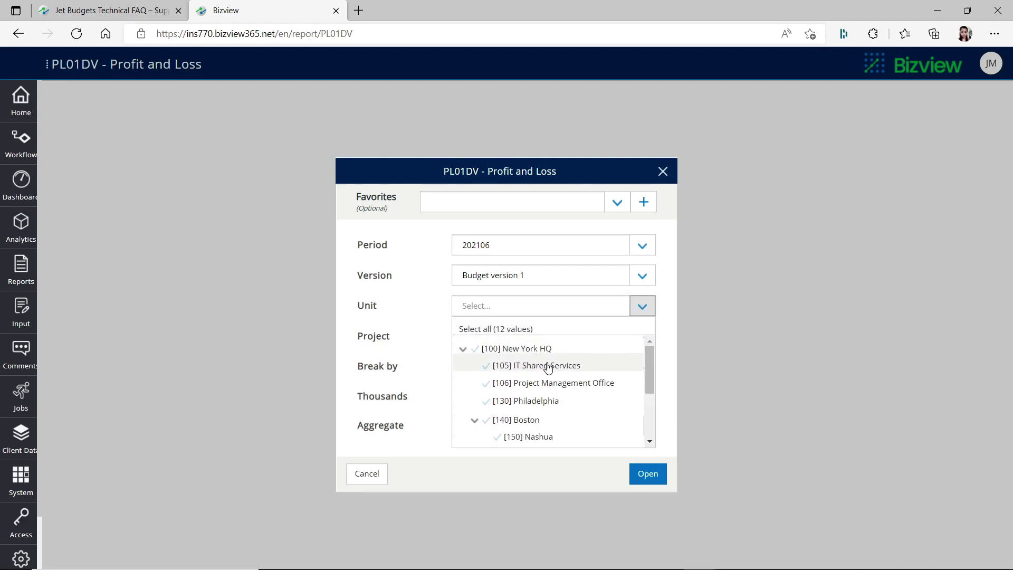
left_click(529, 366)
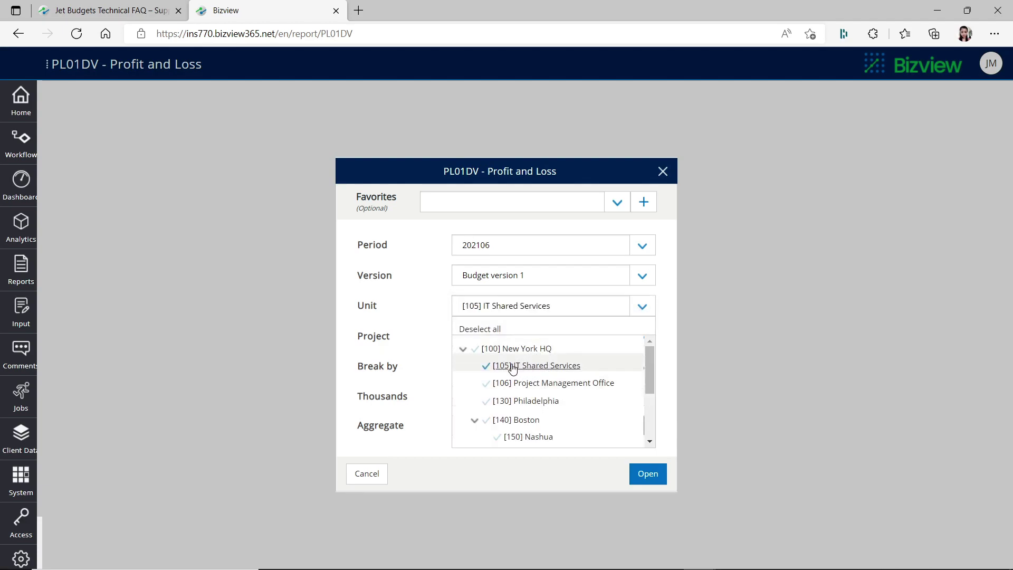
left_click(413, 338)
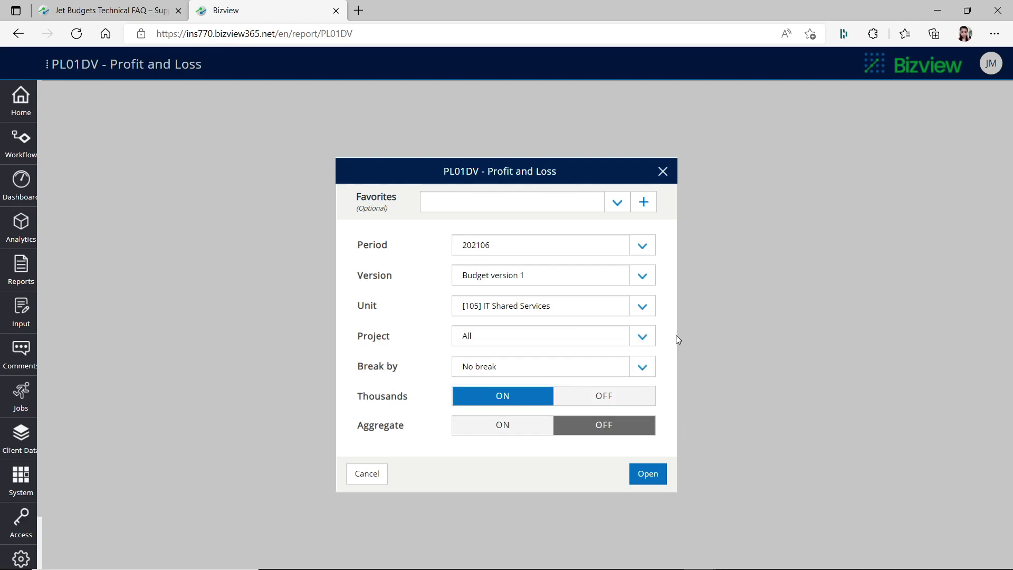
Limit the Profit and Loss report to Project 1010 instead of all projects
left_click(644, 338)
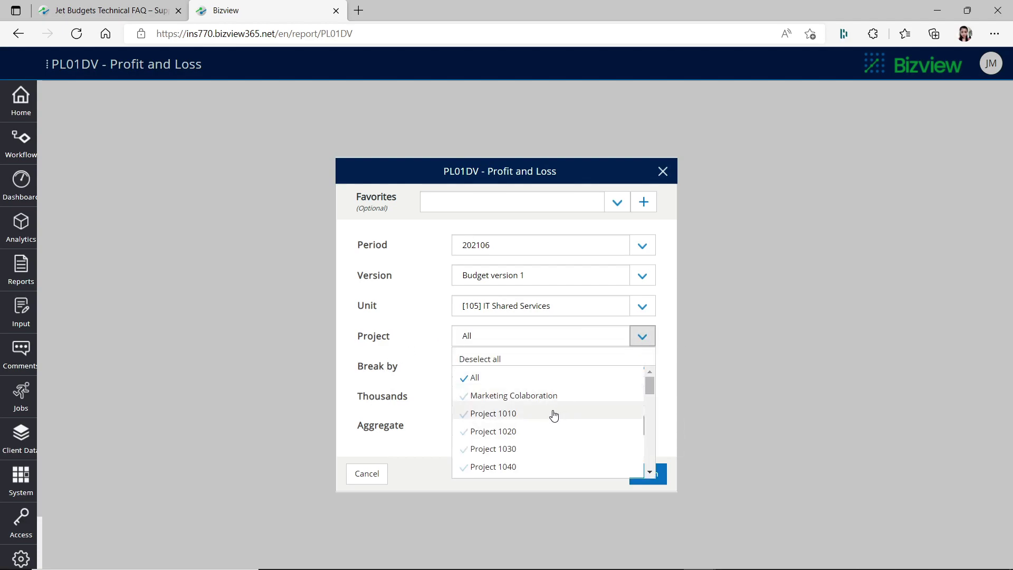
left_click(522, 417)
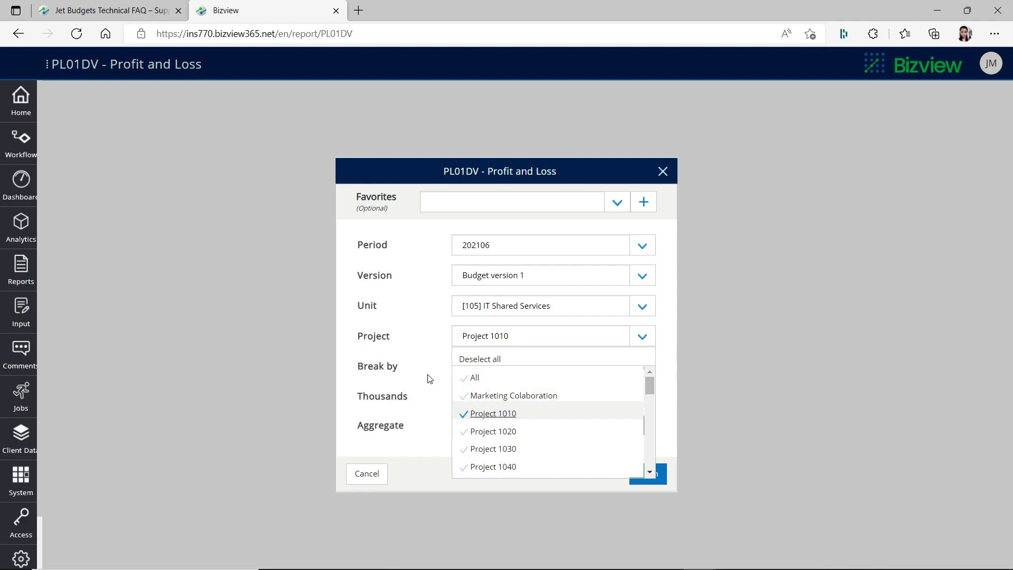
left_click(402, 374)
Break the Profit and Loss report by Project and run it
left_click(641, 367)
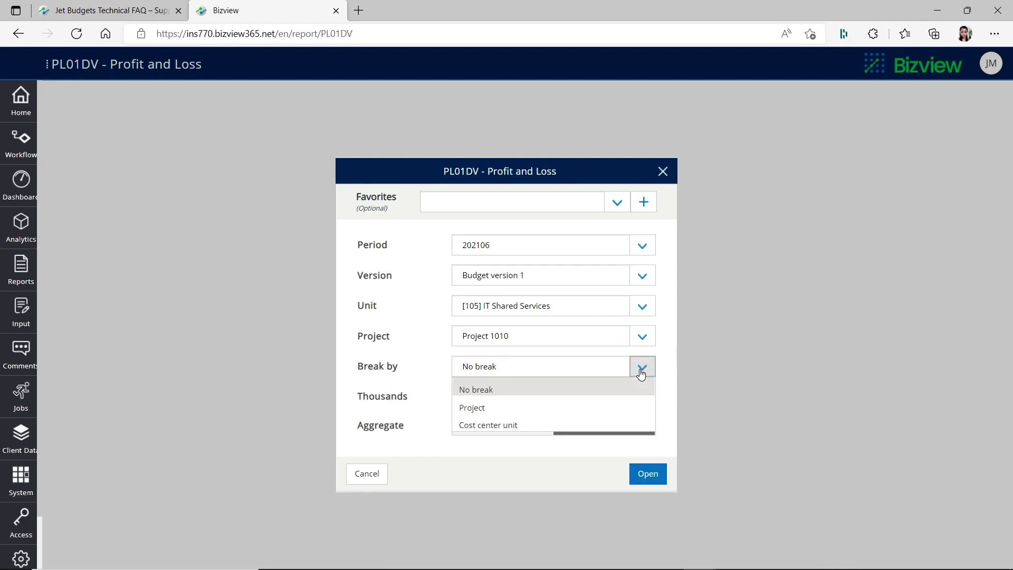
left_click(494, 414)
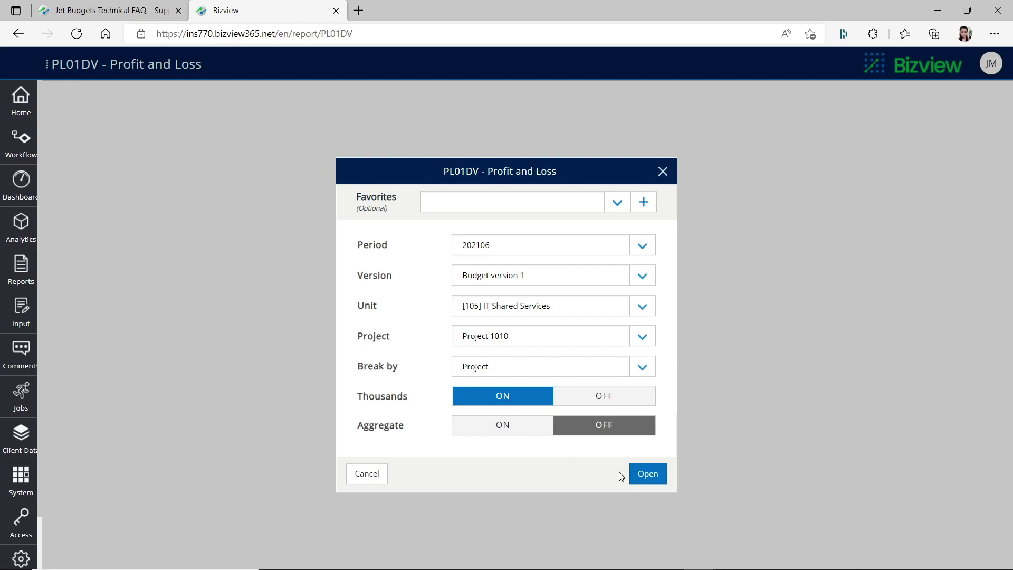
left_click(657, 479)
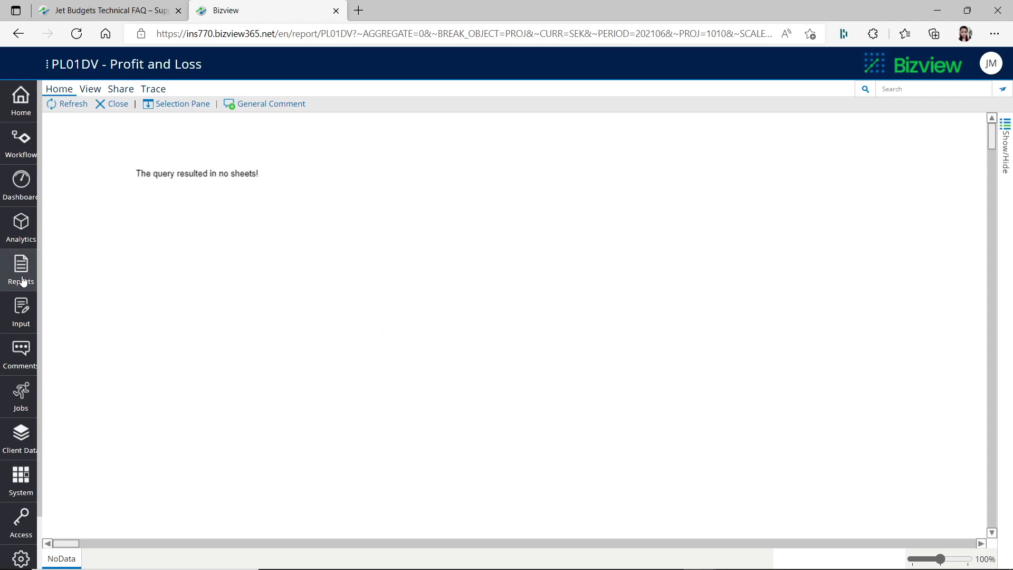
Expand the Sales report group, then open the Cash Flow Report's selection and apply the Latest Values favorite
left_click(21, 278)
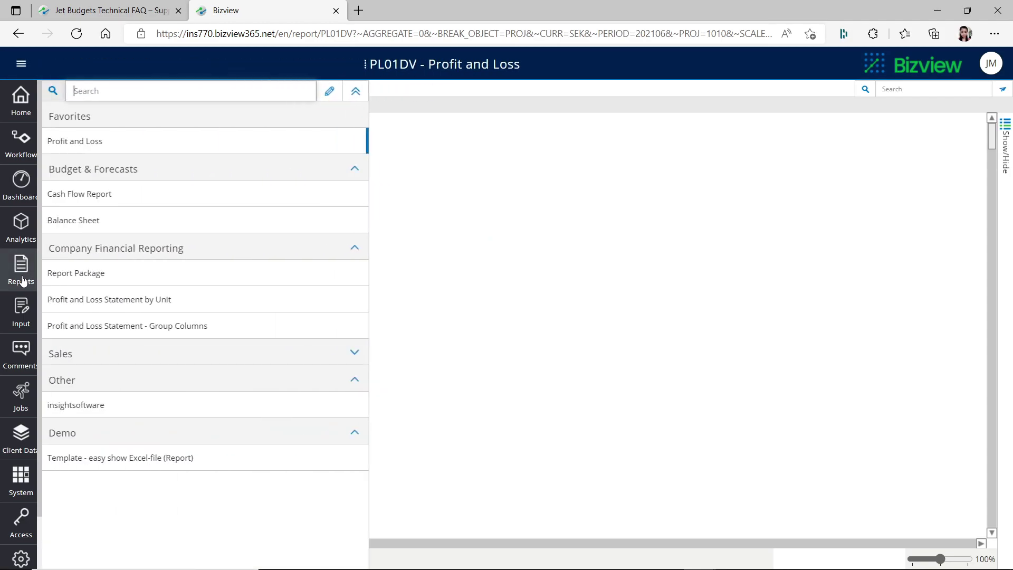
left_click(328, 362)
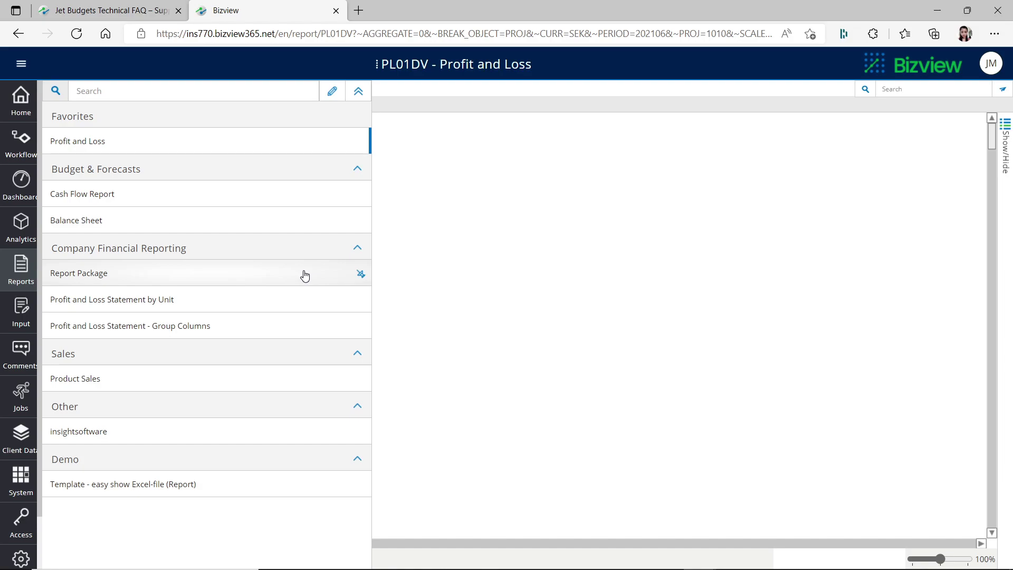
left_click(87, 196)
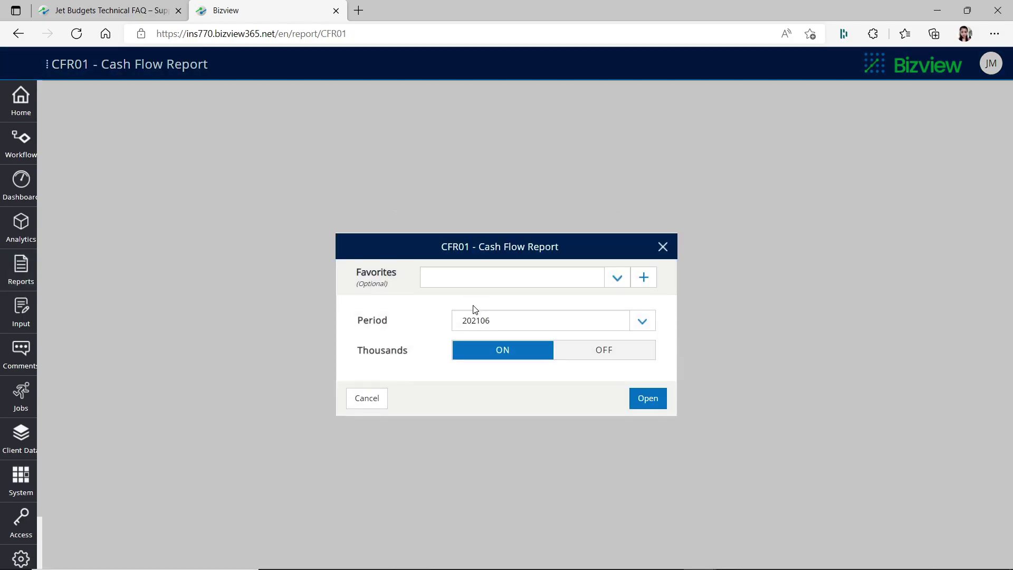
left_click(618, 280)
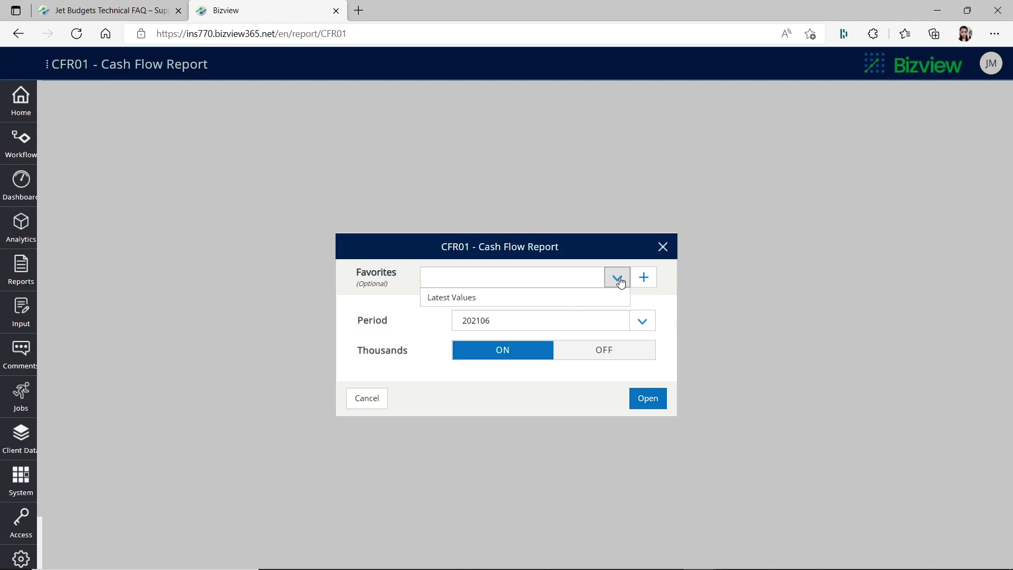
left_click(503, 303)
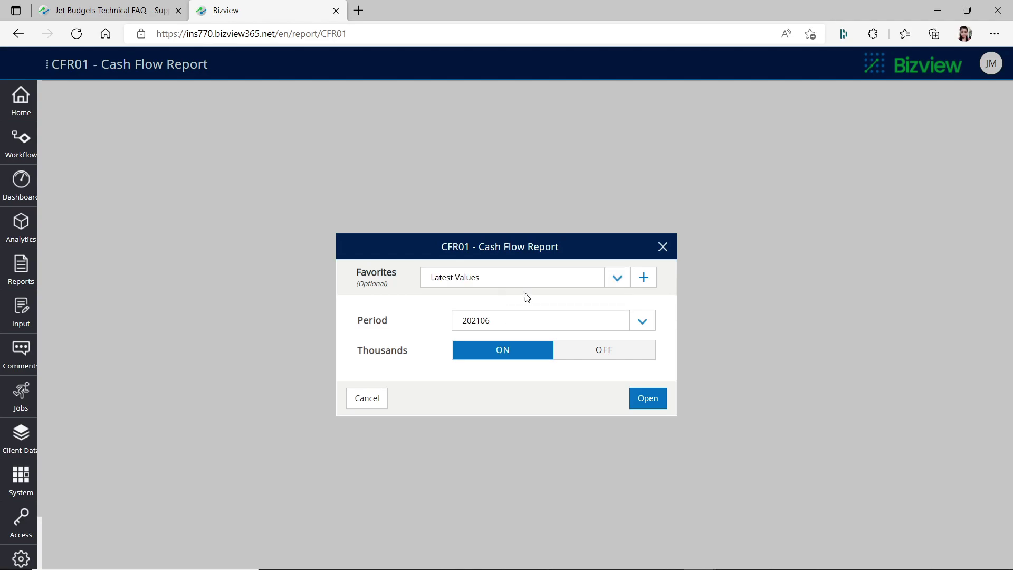
Run the Cash Flow Report for period 202106 with thousands on and review the Statement of Cash Flows
left_click(643, 322)
left_click_drag(651, 385, 638, 325)
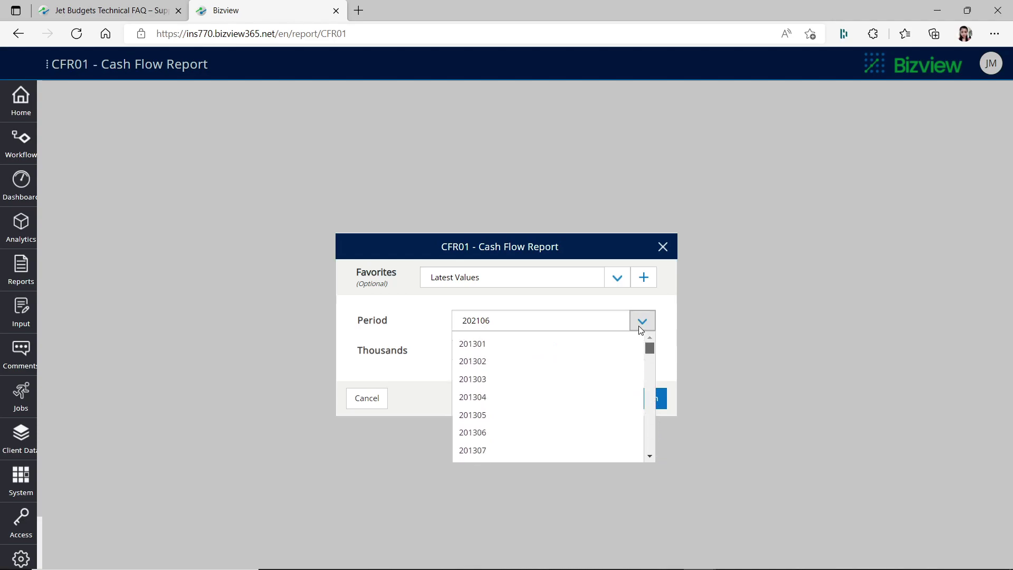
left_click(378, 319)
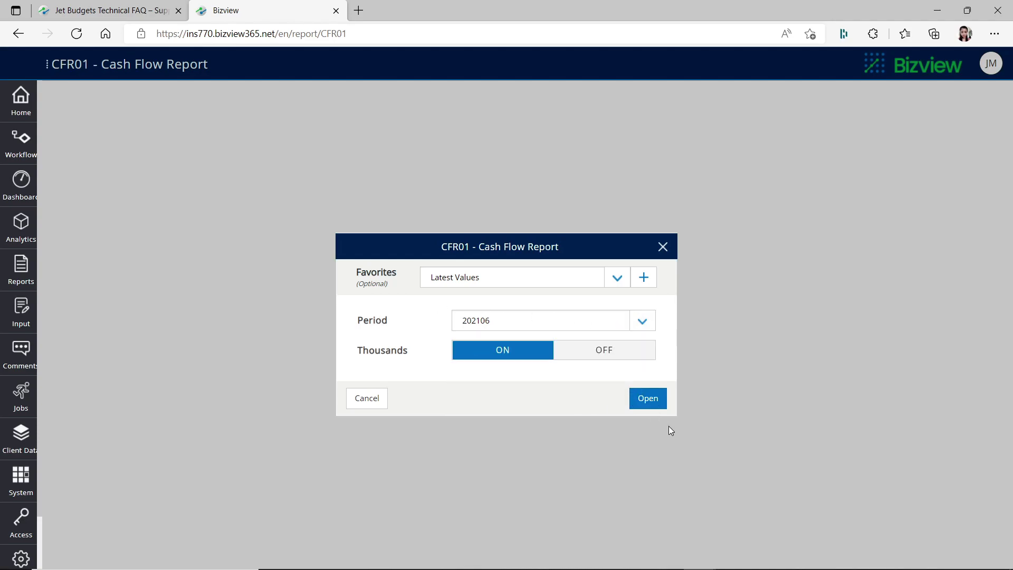
left_click(646, 400)
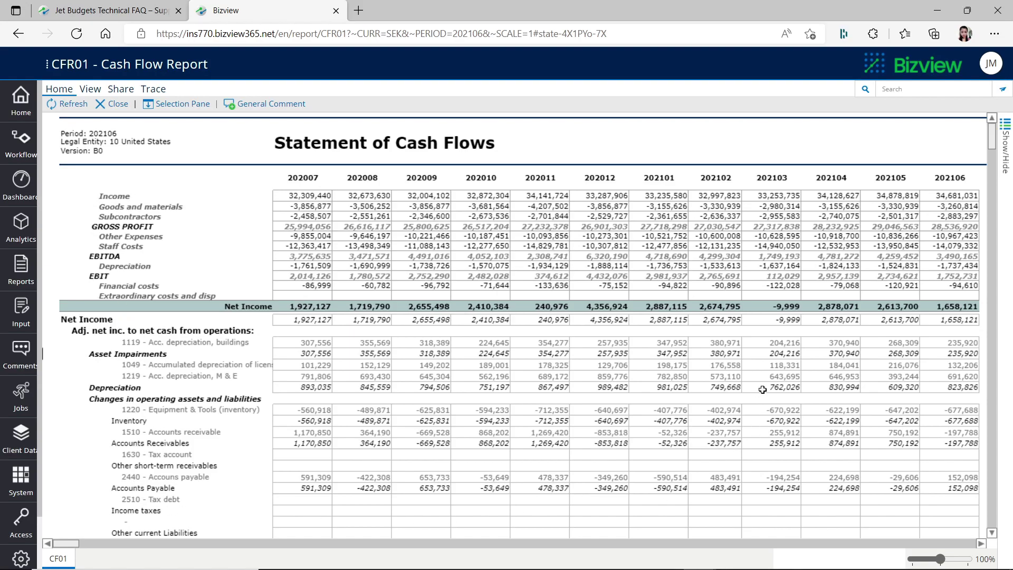
scroll(770, 369, "down", 3)
scroll(752, 441, "down", 3)
scroll(645, 420, "up", 4)
scroll(586, 394, "up", 2)
Open the Employee Budget input form using the New York favorite for unit [100] New York HQ and Budget version 1
left_click(18, 274)
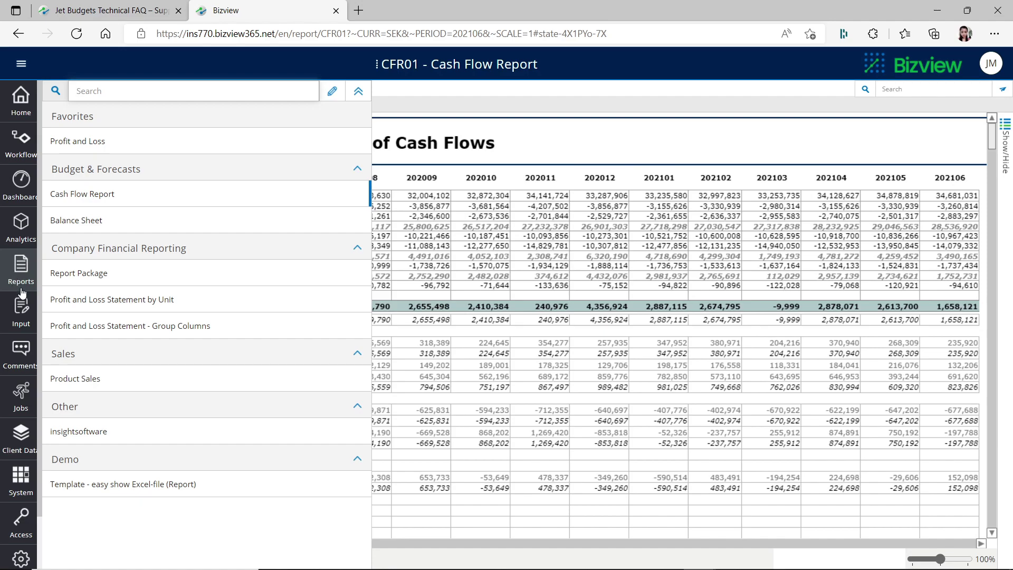
left_click(21, 313)
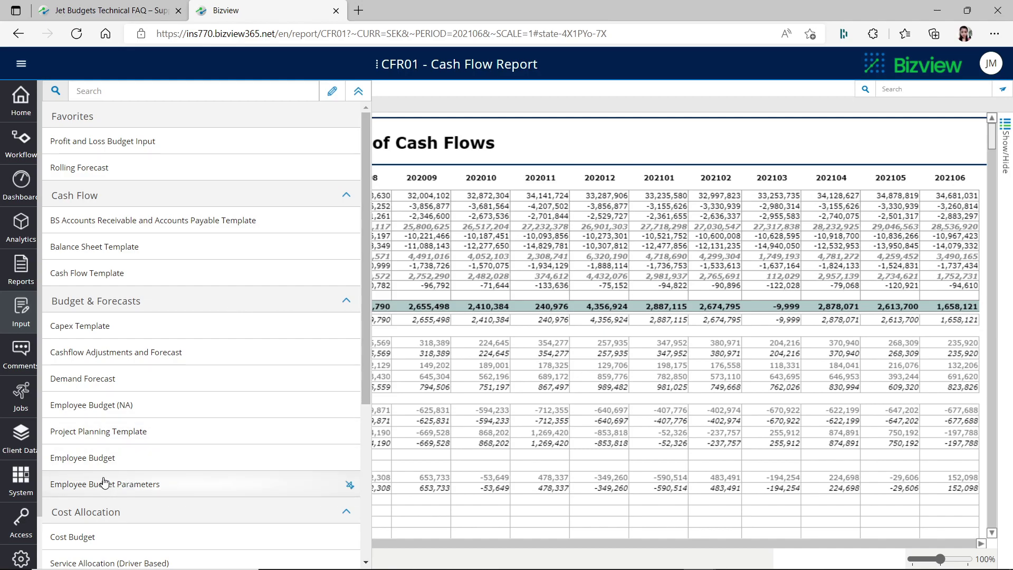
left_click(101, 459)
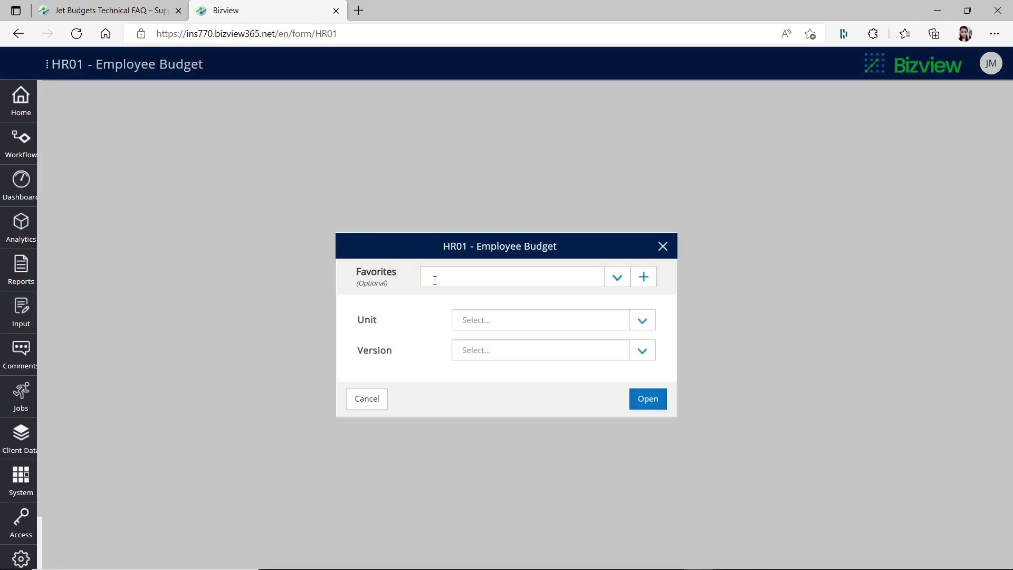
left_click(619, 277)
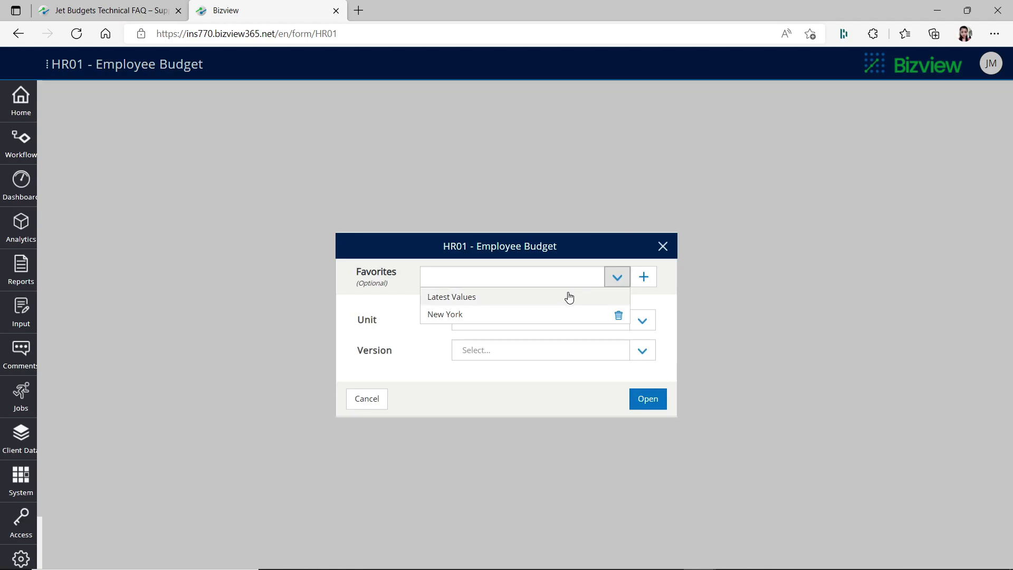
left_click(483, 313)
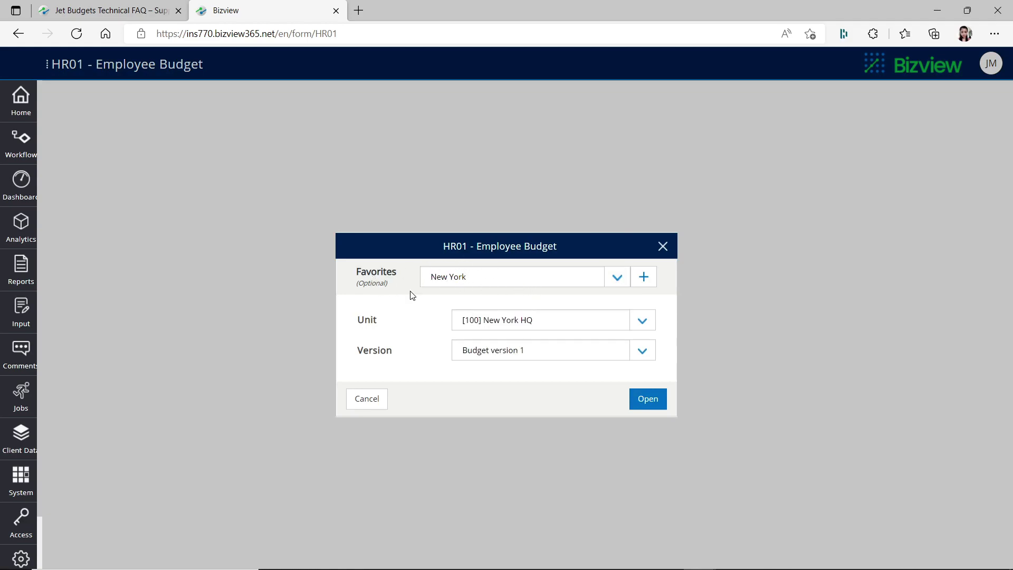
left_click(643, 400)
left_click(601, 348)
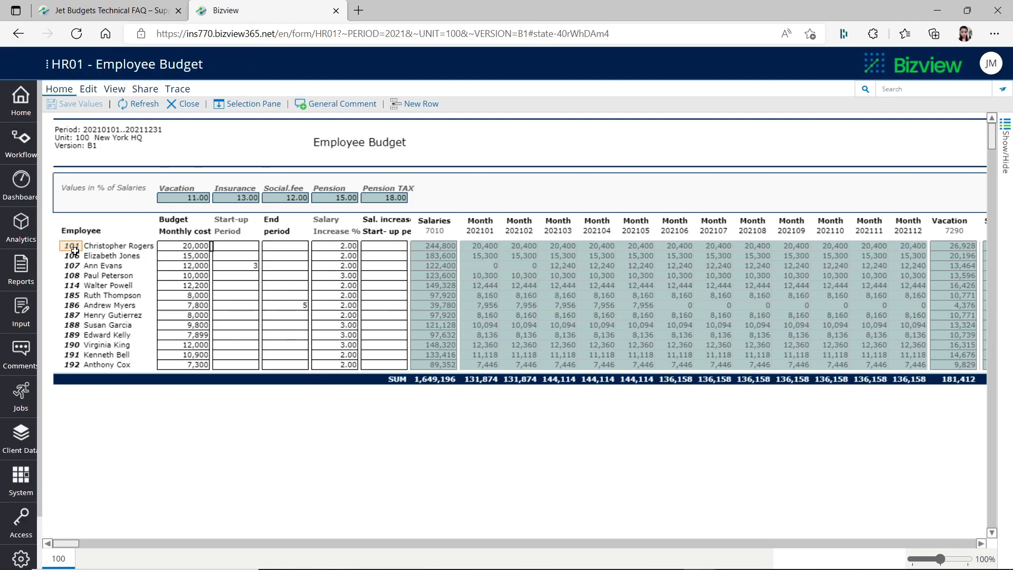
Set the budget monthly cost of the first listed employee to 10,000
left_click(177, 245)
left_click(177, 245)
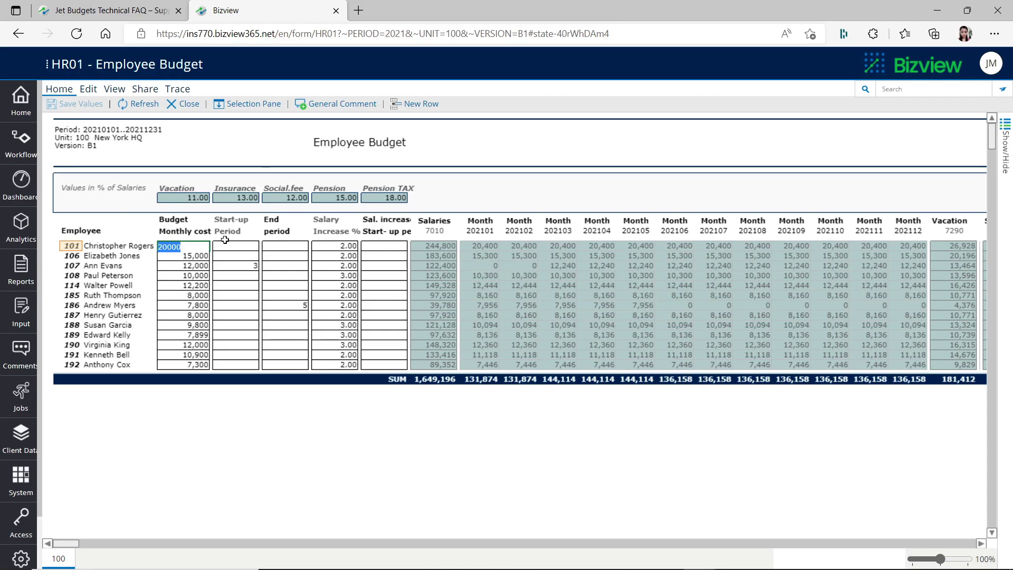
type("1")
key("Tab")
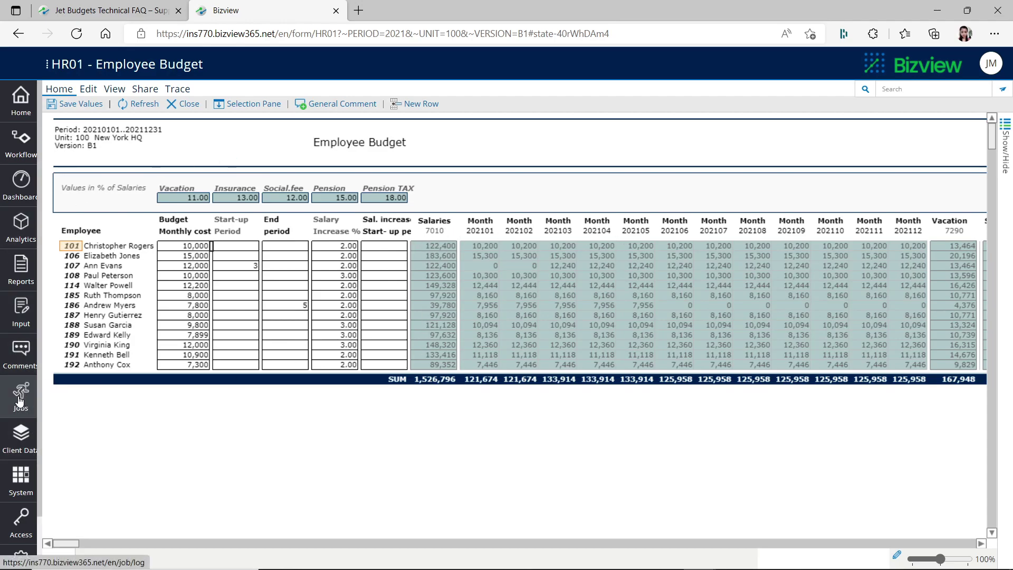
Look over the input templates and read the first General Discussion comment on the Profit and Loss Budget Input form
left_click(26, 324)
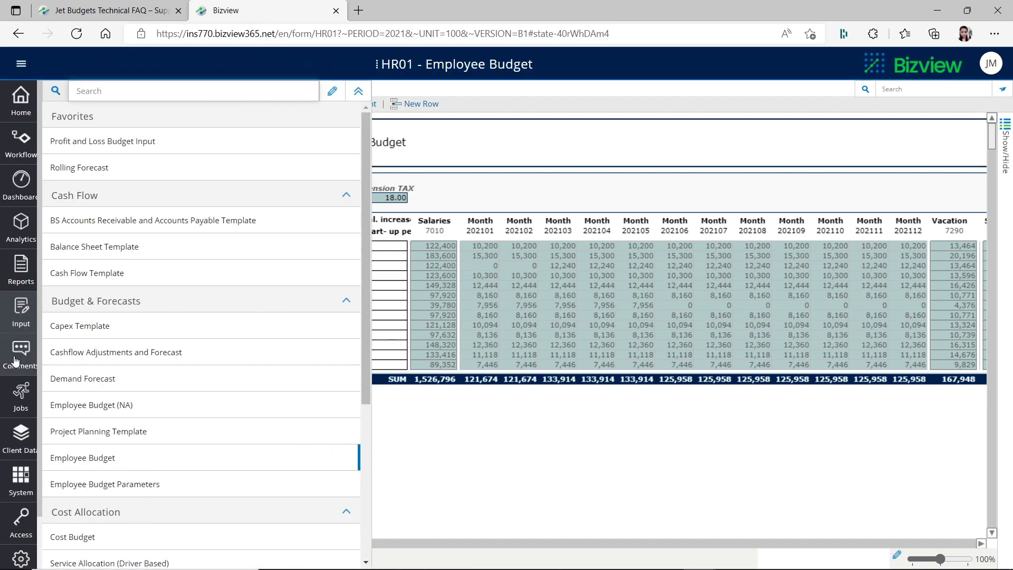
left_click(16, 361)
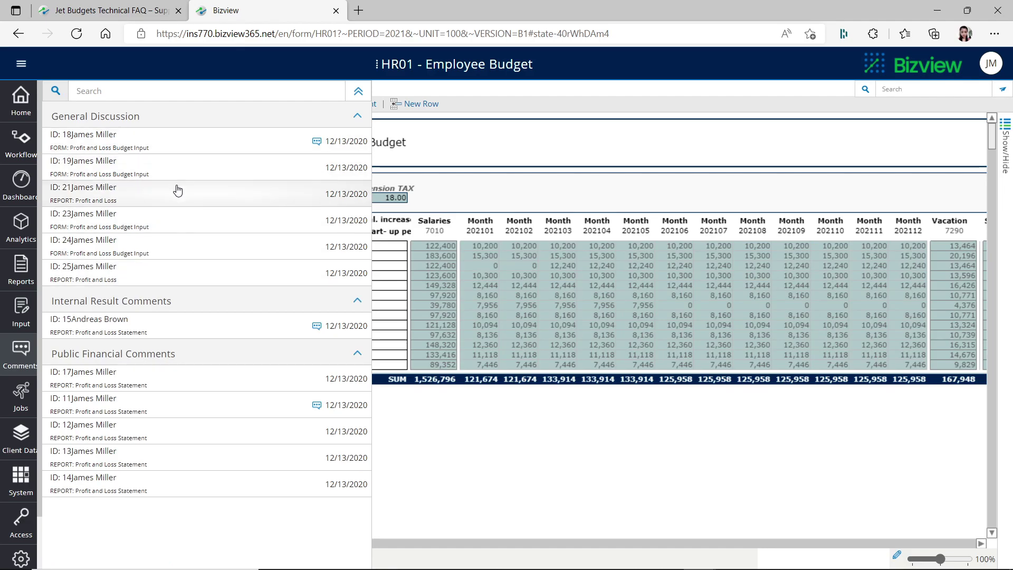
left_click(119, 141)
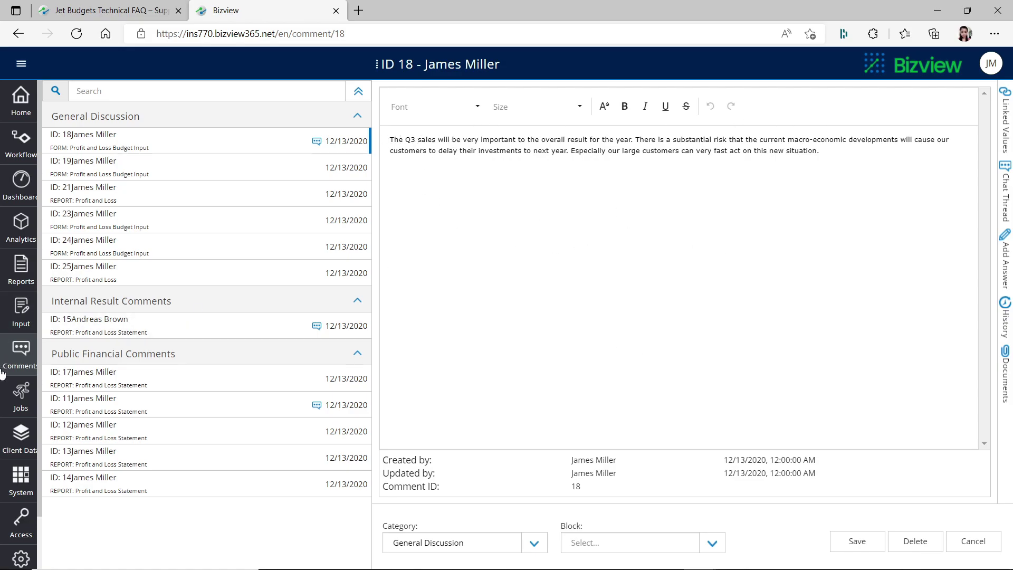
Review the API connectors and on-prem integrations among the jobs, and return to the Home dashboard
left_click(15, 398)
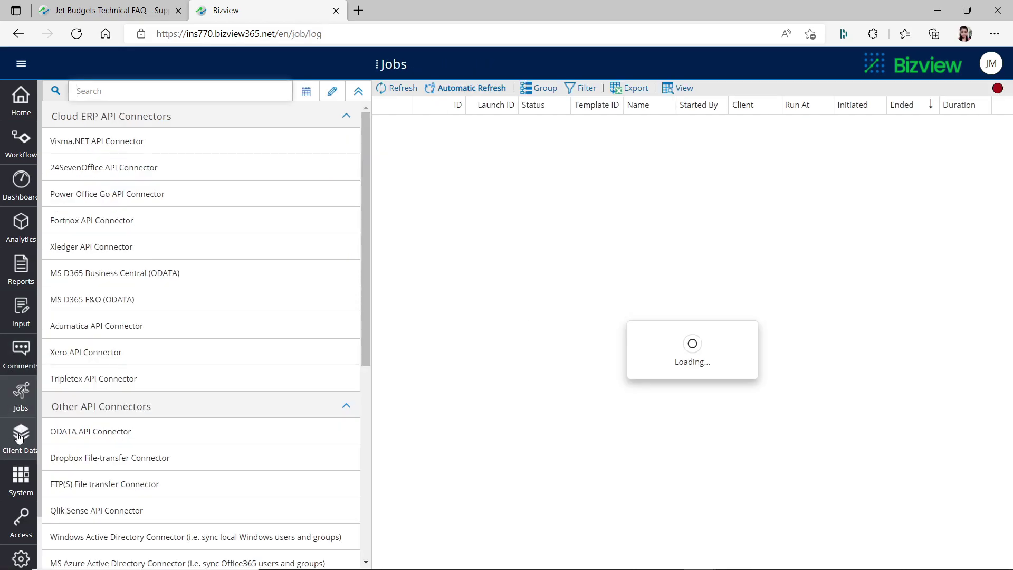
scroll(219, 380, "down", 7)
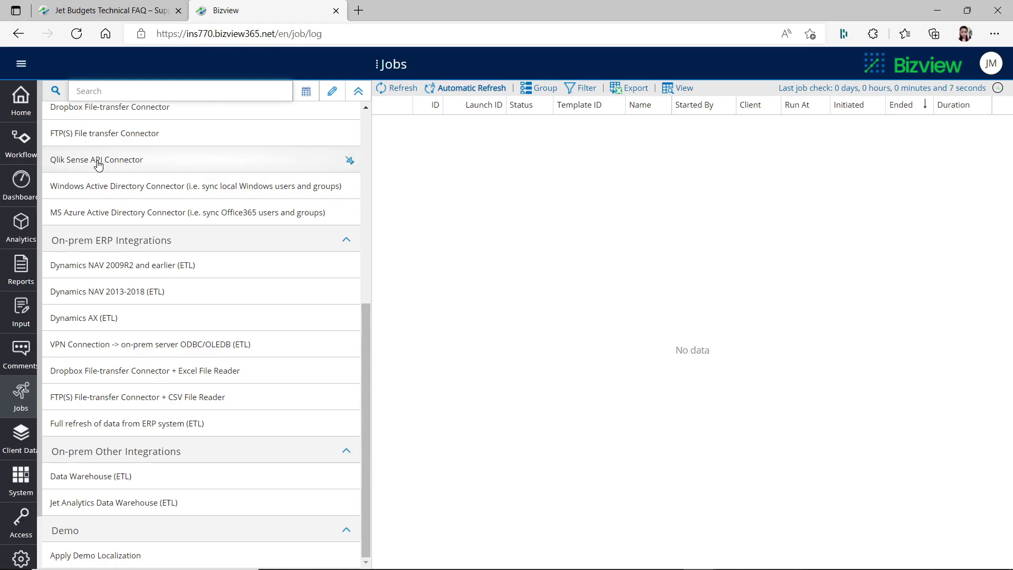
left_click(4, 106)
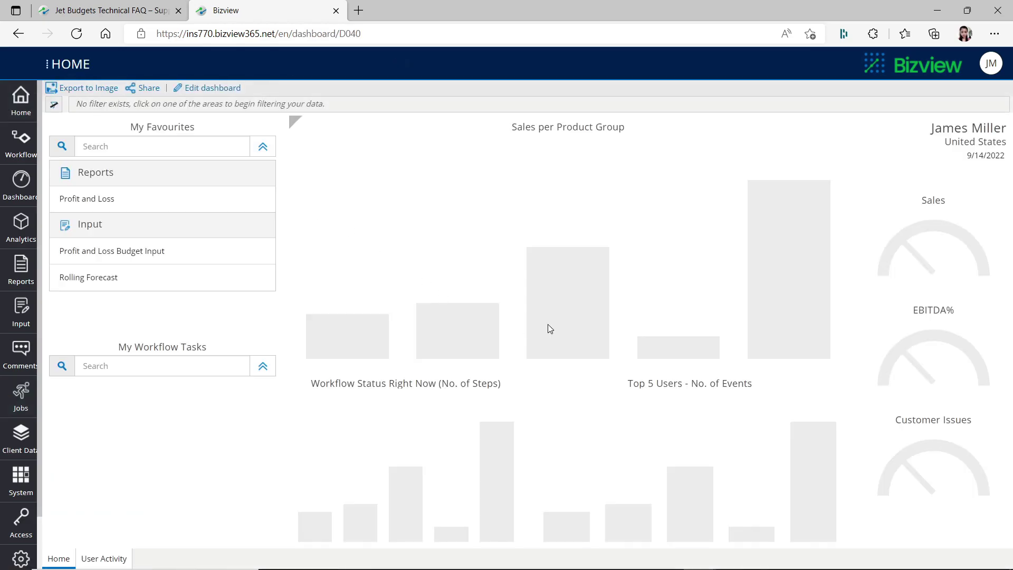